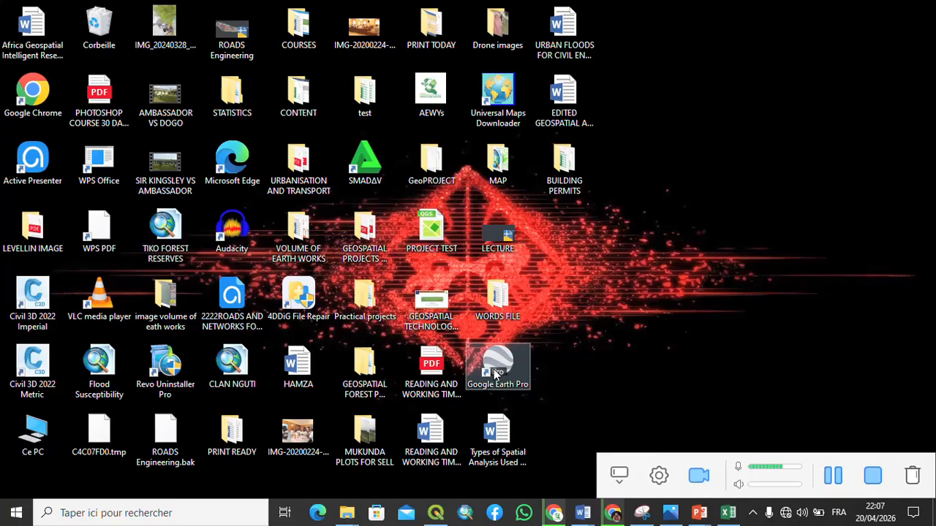
- Launch Google Earth Pro and dismiss the login-server and connection error messages
{"action": "double_click", "coordinate": [495, 372]}
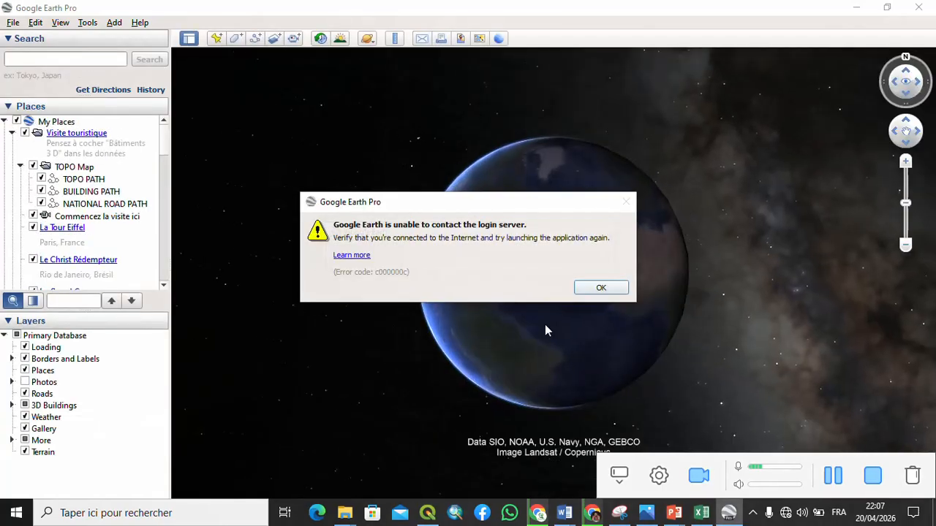
{"action": "left_click", "coordinate": [596, 288]}
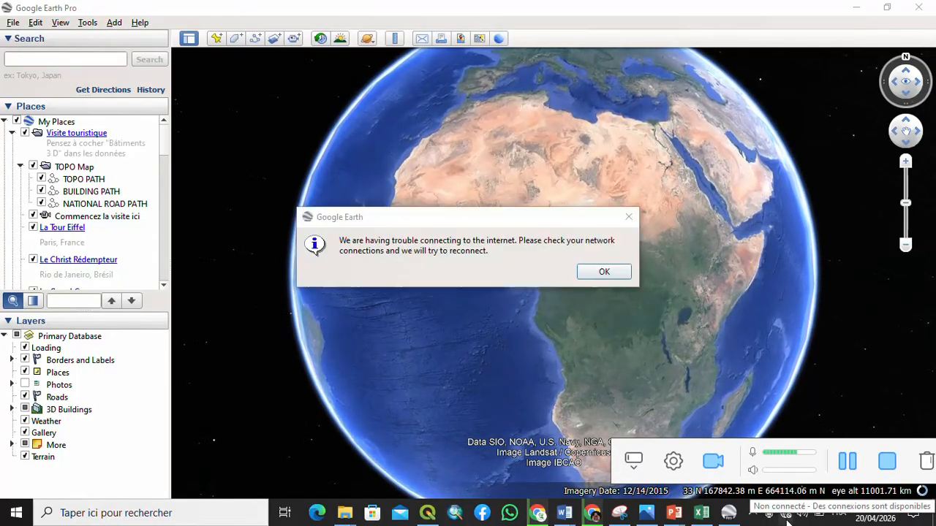
{"action": "left_click", "coordinate": [604, 271]}
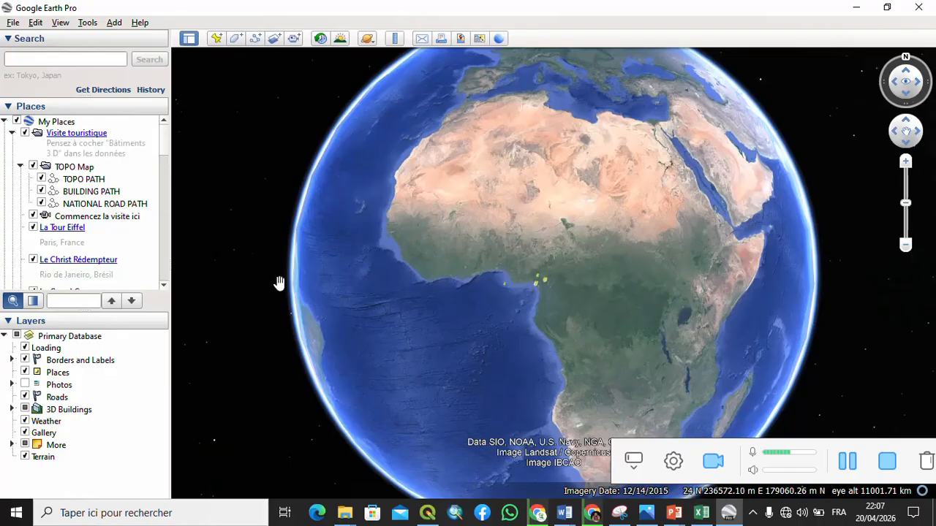
- Search the map for BUEA
{"action": "left_click", "coordinate": [91, 56]}
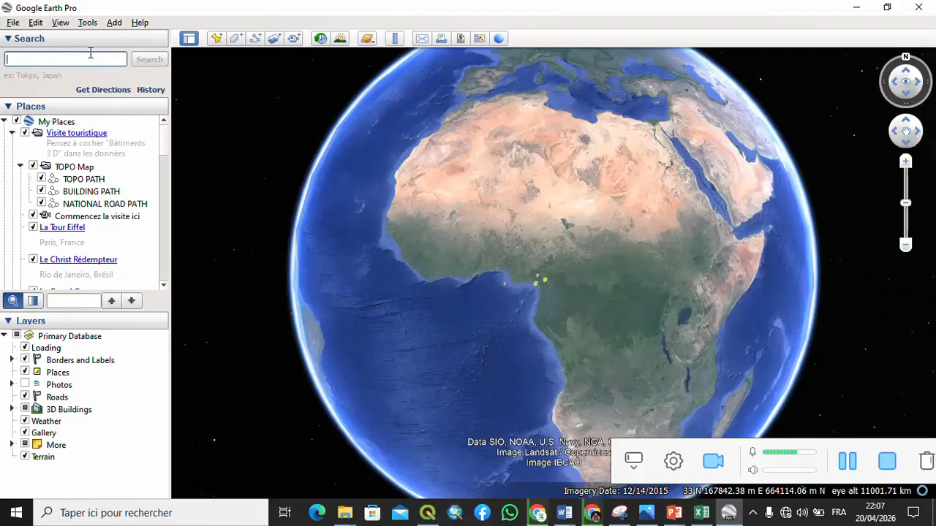
{"action": "type", "text": "BUEA"}
{"action": "left_click", "coordinate": [150, 62]}
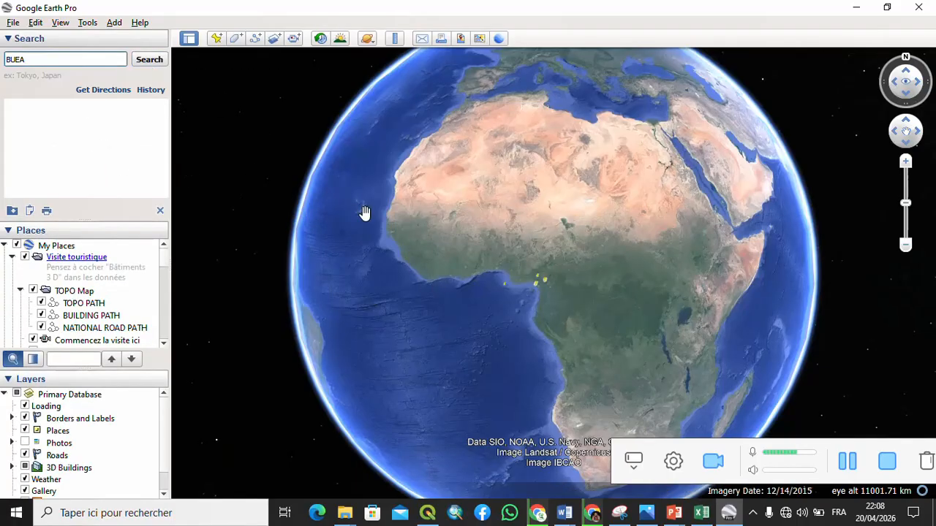
- Zoom in toward Cameroon and add a new placemark with its default name, inspecting its easting and northing
{"action": "scroll", "coordinate": [558, 307], "scroll_direction": "up", "scroll_amount": 5}
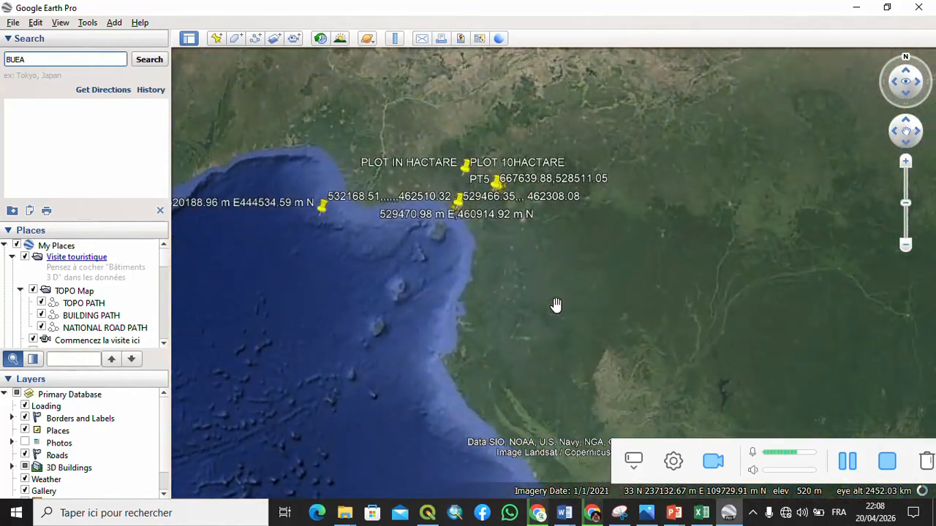
{"action": "scroll", "coordinate": [456, 154], "scroll_direction": "up", "scroll_amount": 3}
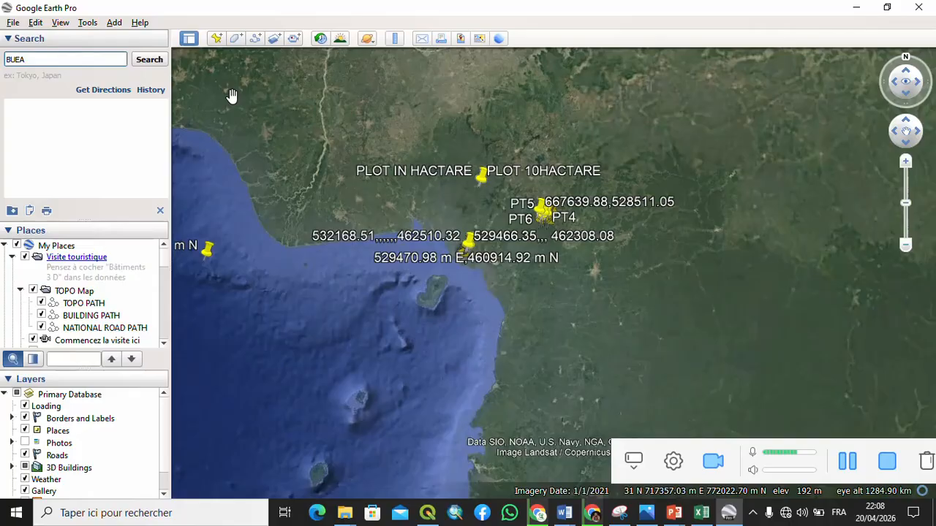
{"action": "left_click", "coordinate": [217, 41]}
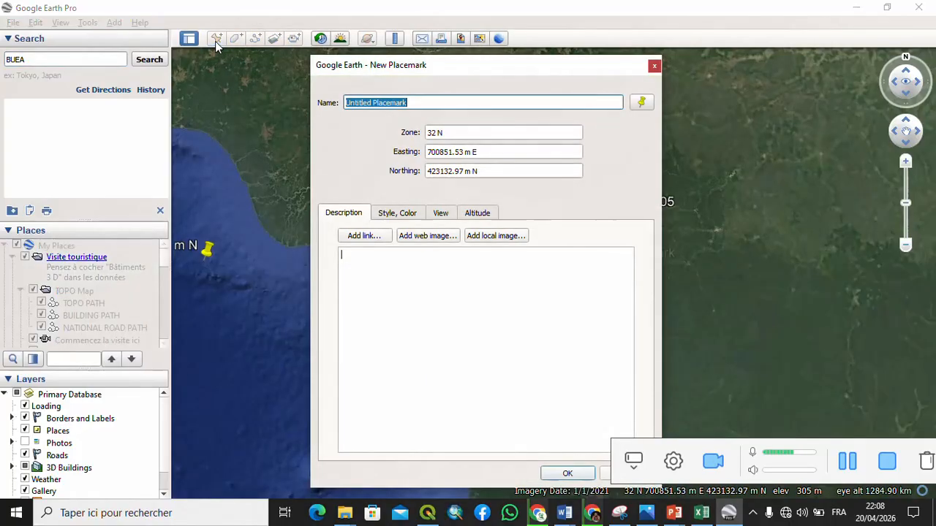
{"action": "left_click", "coordinate": [459, 151]}
{"action": "left_click_drag", "start_coordinate": [461, 151], "coordinate": [415, 151]}
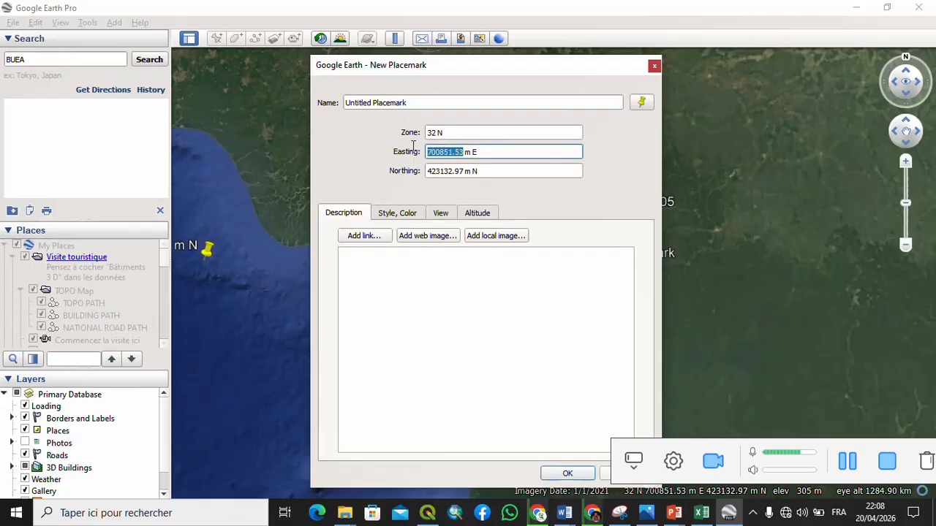
{"action": "left_click_drag", "start_coordinate": [463, 170], "coordinate": [422, 172]}
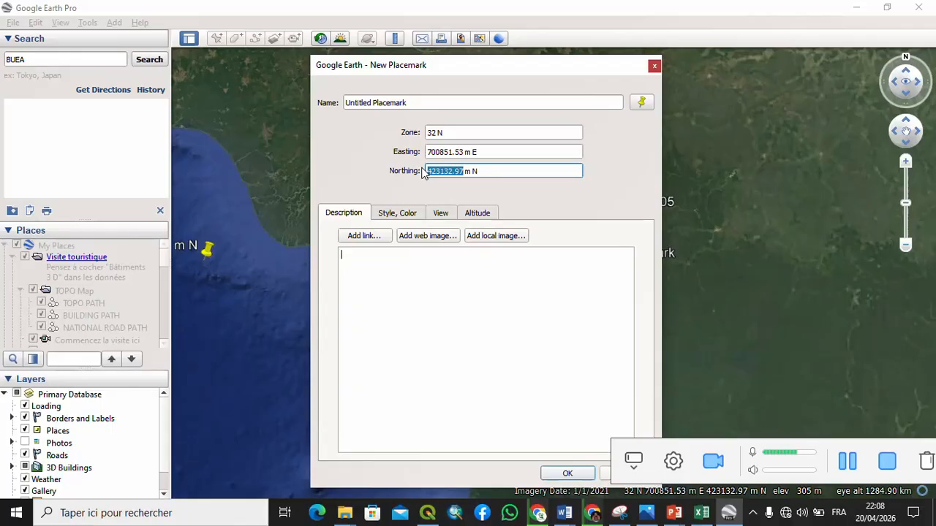
{"action": "left_click", "coordinate": [567, 474]}
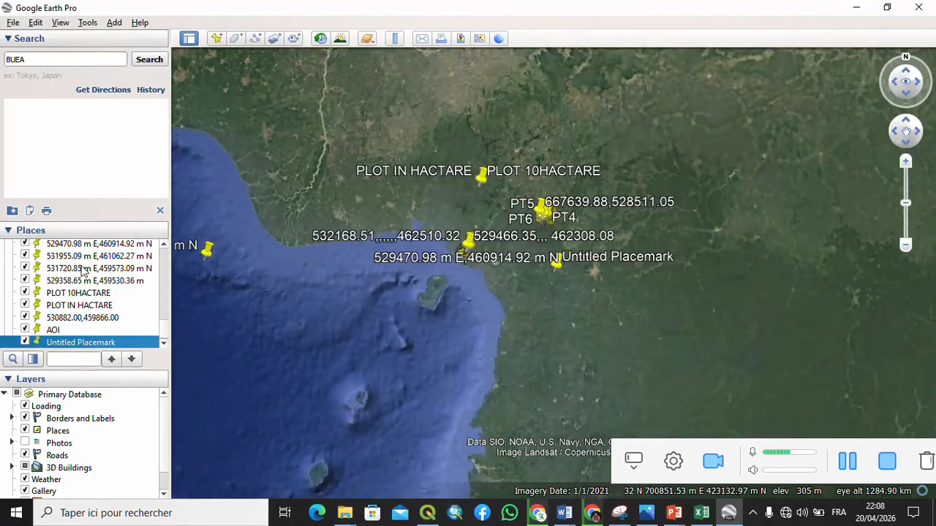
- Fly to the saved placemark 526548.50 m E,458357.17 m N and zoom in on it
{"action": "scroll", "coordinate": [82, 269], "scroll_direction": "up", "scroll_amount": 1}
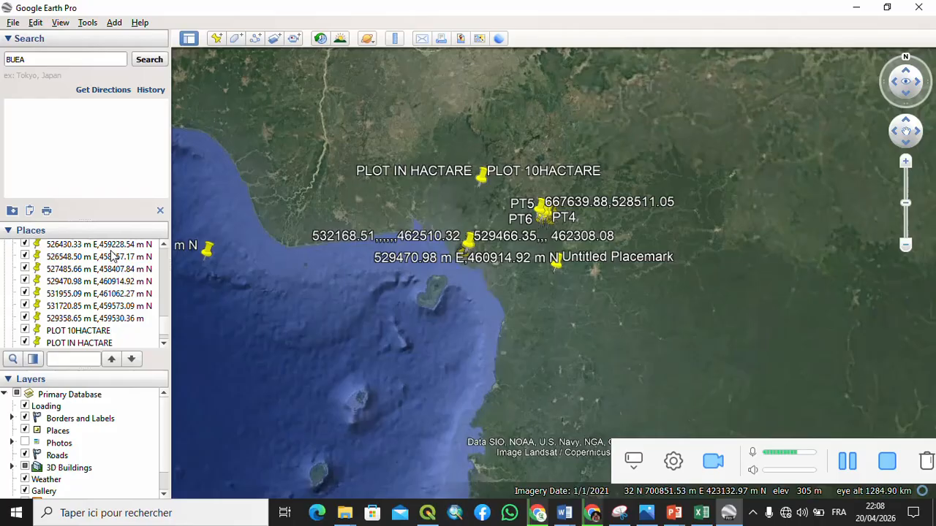
{"action": "left_click", "coordinate": [87, 258]}
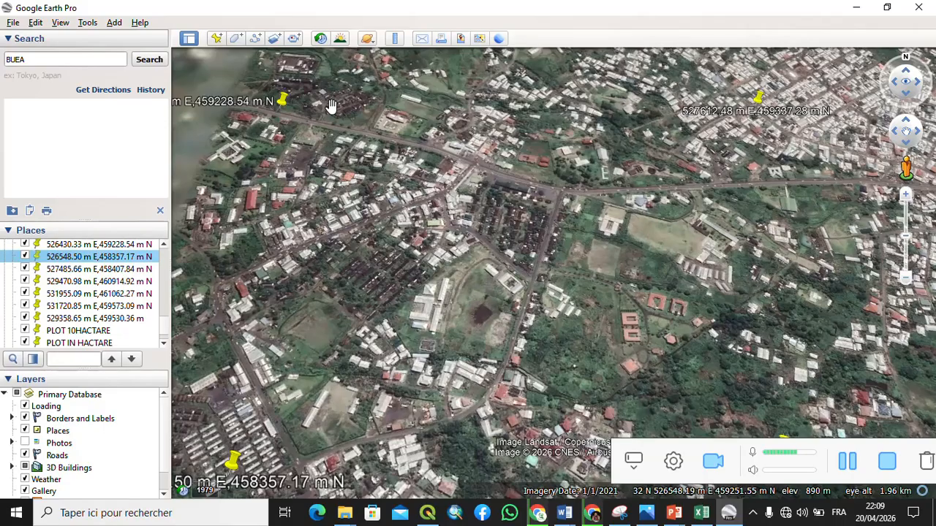
{"action": "scroll", "coordinate": [442, 263], "scroll_direction": "up", "scroll_amount": 2}
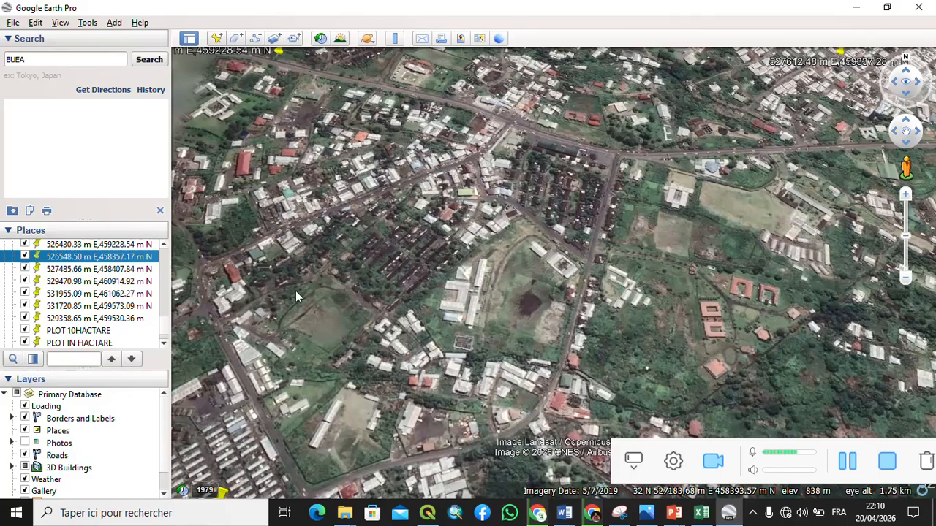
- Set the latitude/longitude display to Degrees, Minutes, Seconds in the options
{"action": "left_click", "coordinate": [87, 23]}
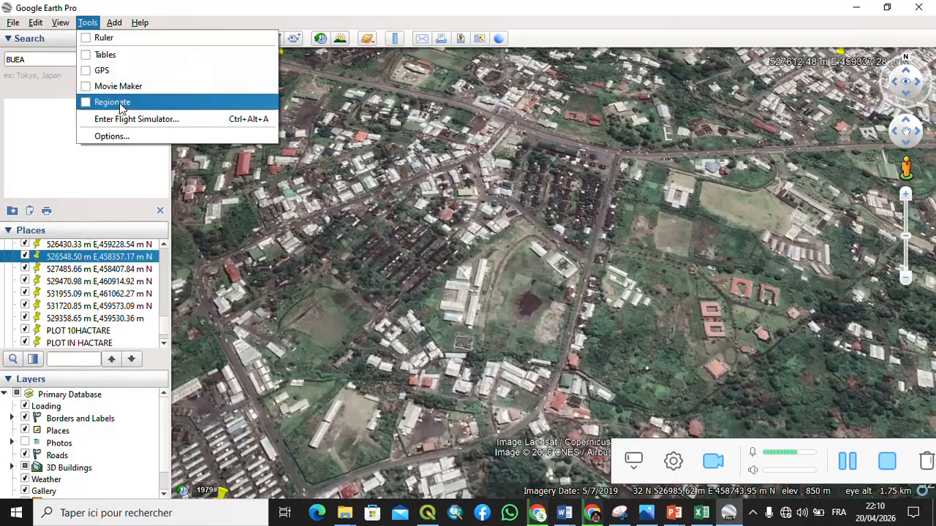
{"action": "left_click", "coordinate": [123, 139]}
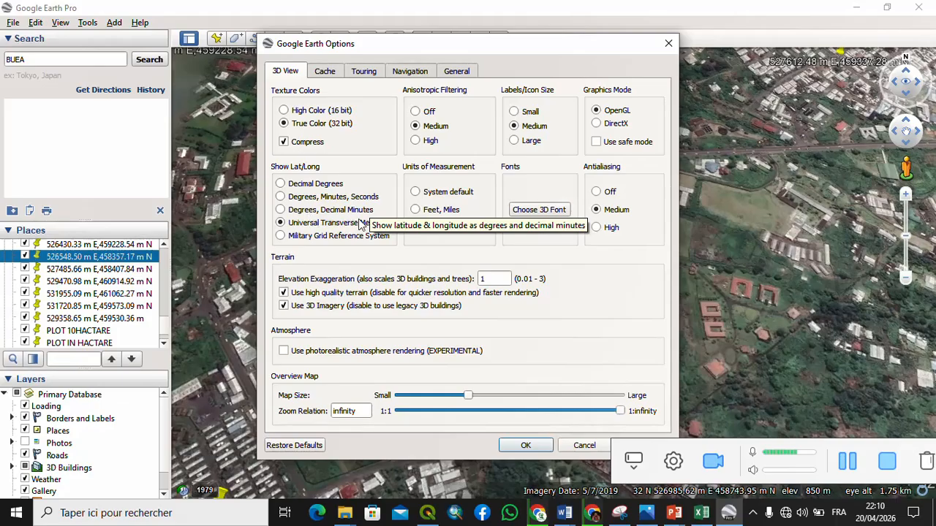
{"action": "left_click", "coordinate": [307, 204]}
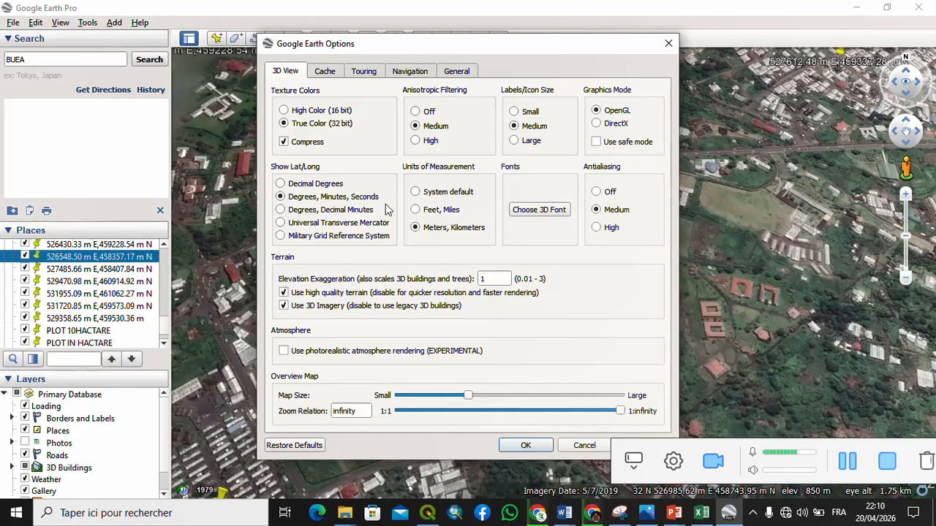
{"action": "left_click", "coordinate": [528, 445]}
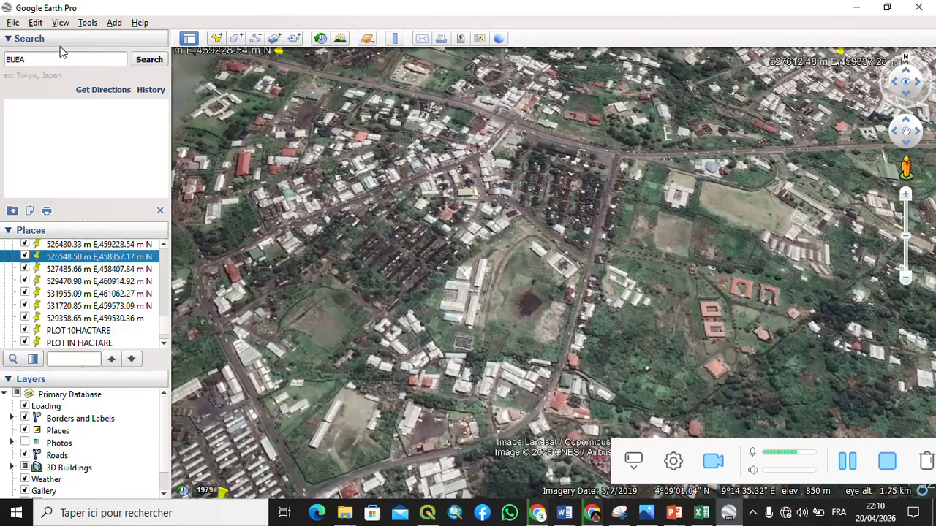
- Switch the latitude/longitude display back to Universal Transverse Mercator
{"action": "left_click", "coordinate": [87, 23]}
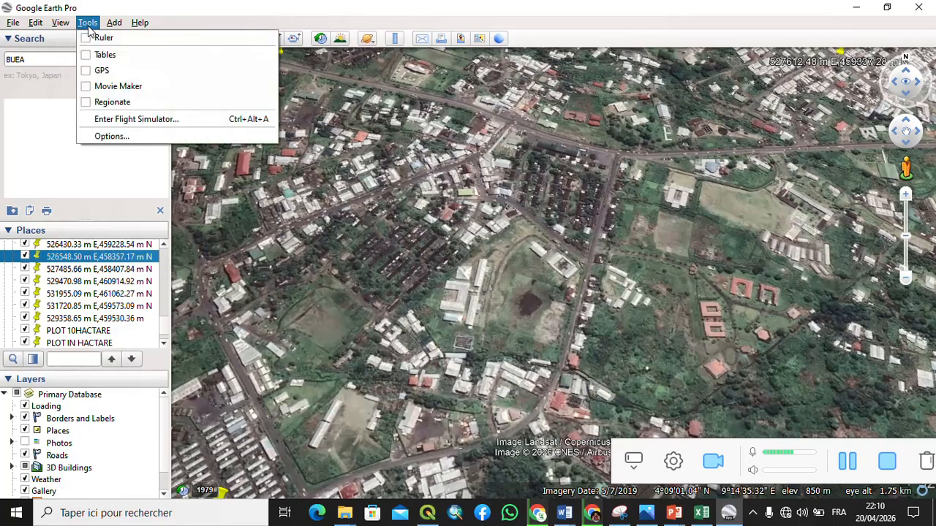
{"action": "left_click", "coordinate": [110, 135]}
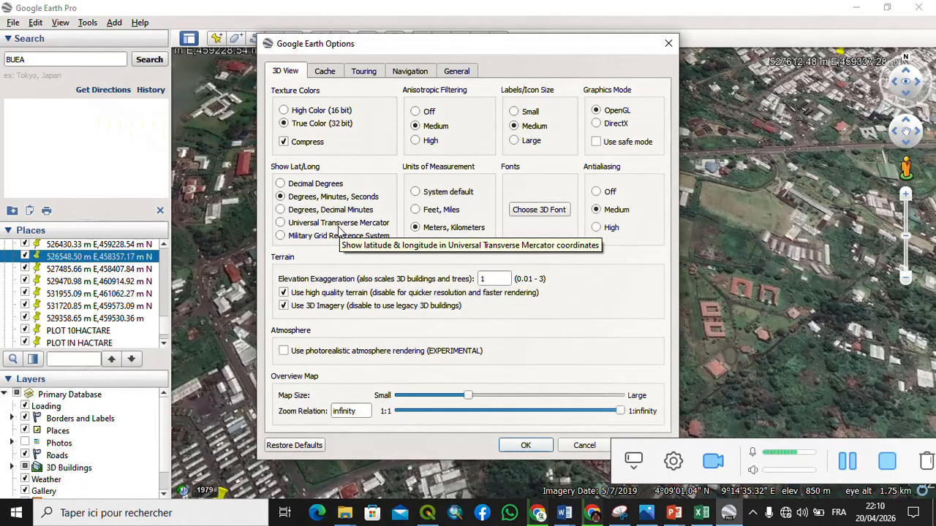
{"action": "left_click", "coordinate": [340, 224]}
{"action": "left_click", "coordinate": [524, 445]}
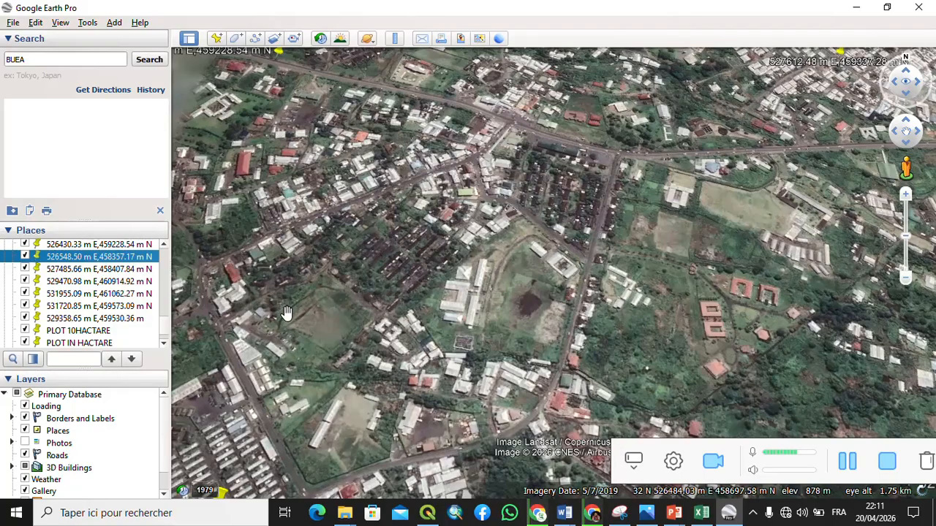
- Add a new placemark and move its pin onto the buildings at the north-west of the view
{"action": "left_click_drag", "start_coordinate": [300, 317], "coordinate": [312, 320]}
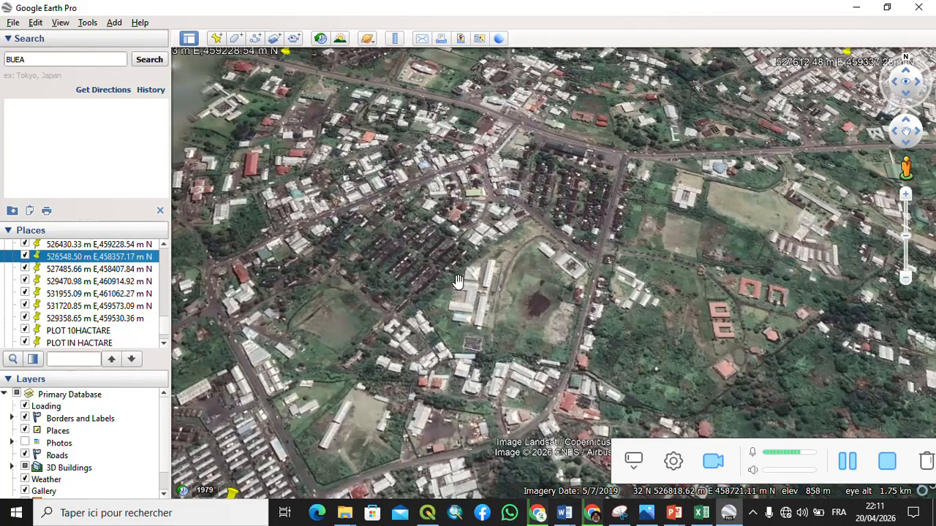
{"action": "scroll", "coordinate": [459, 287], "scroll_direction": "up", "scroll_amount": 2}
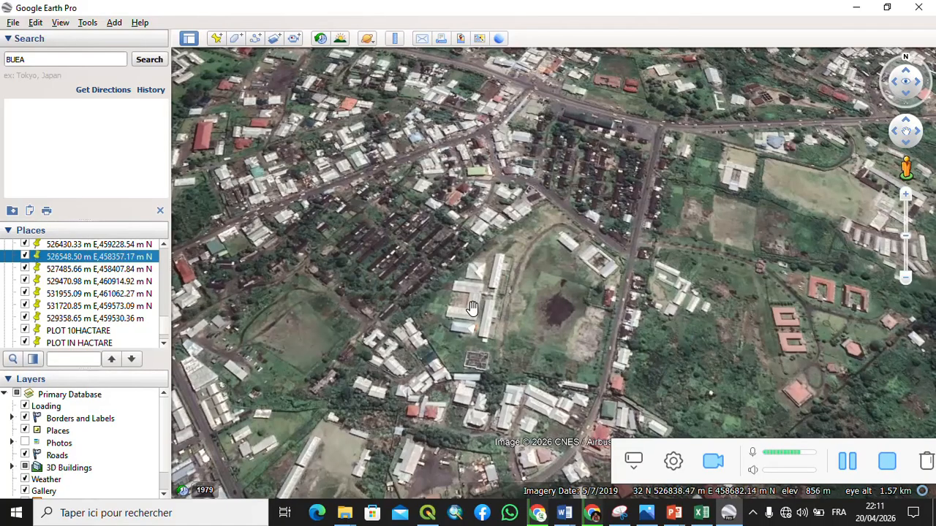
{"action": "scroll", "coordinate": [470, 308], "scroll_direction": "down", "scroll_amount": 1}
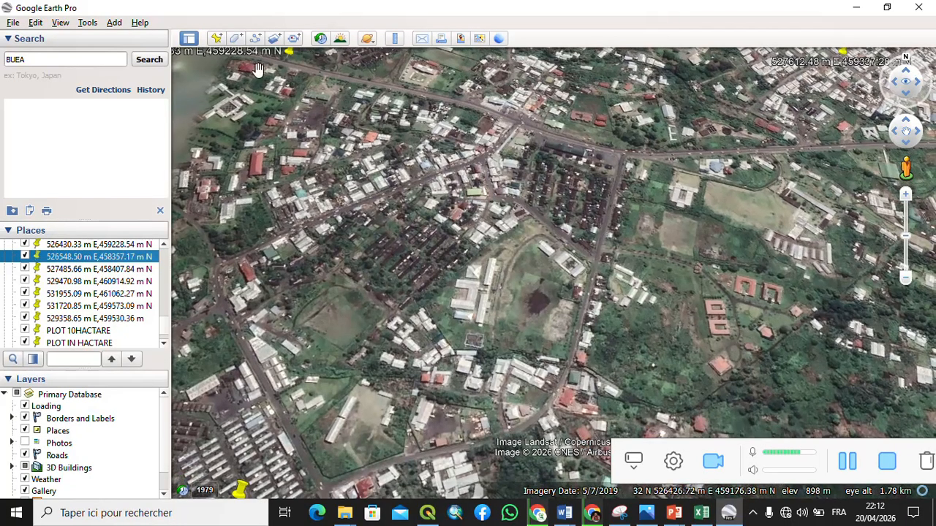
{"action": "left_click", "coordinate": [216, 40]}
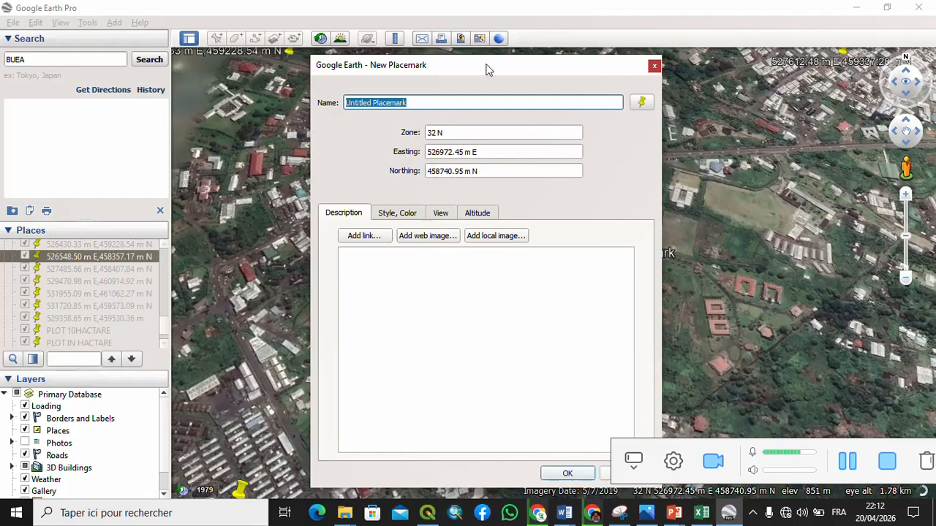
{"action": "left_click_drag", "start_coordinate": [488, 69], "coordinate": [280, 171]}
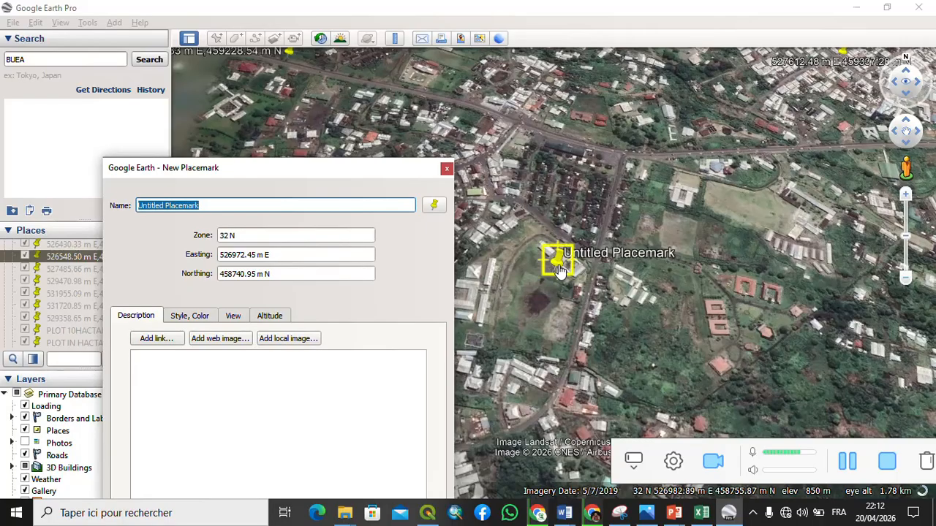
{"action": "left_click_drag", "start_coordinate": [558, 270], "coordinate": [247, 120]}
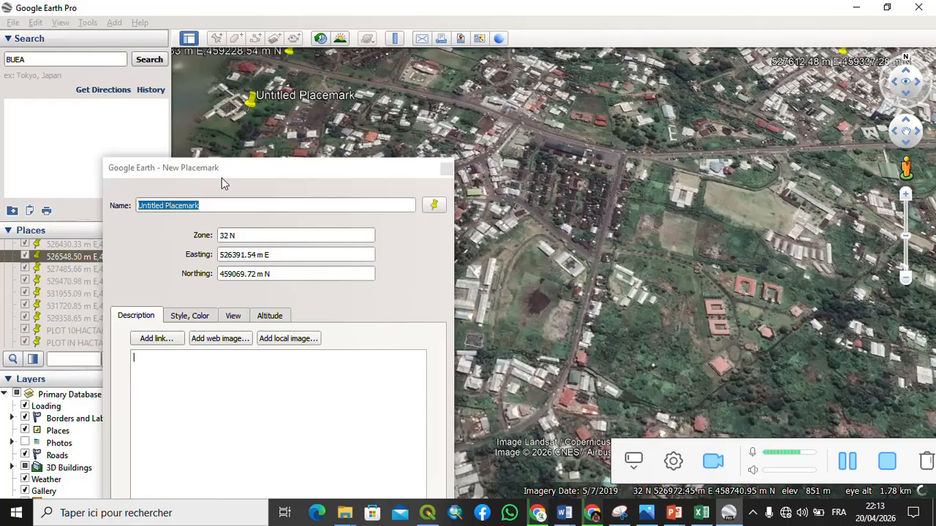
- Clear the placemark name, then copy the easting 526391.54 into it followed by a comma
{"action": "left_click", "coordinate": [217, 206]}
{"action": "left_click_drag", "start_coordinate": [217, 206], "coordinate": [121, 205]}
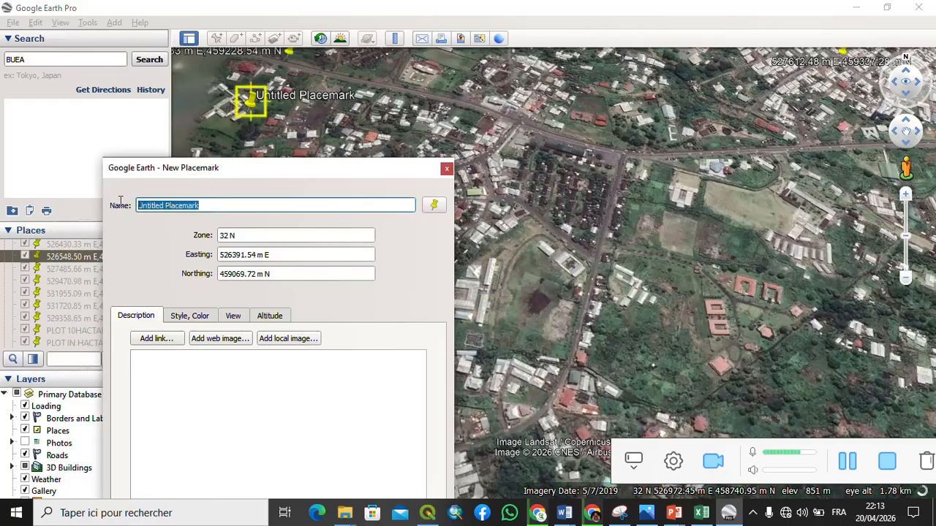
{"action": "key", "text": "BackSpace"}
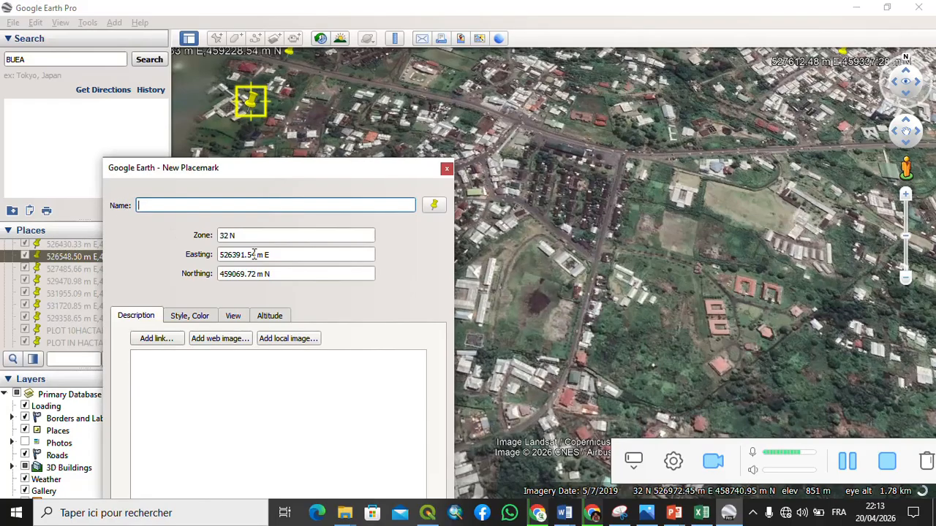
{"action": "left_click_drag", "start_coordinate": [254, 254], "coordinate": [219, 255]}
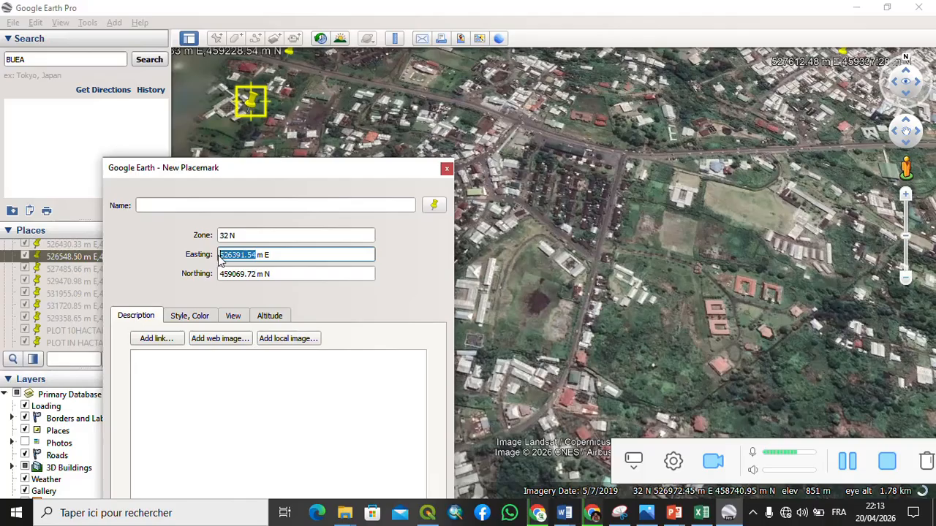
{"action": "right_click", "coordinate": [224, 256]}
{"action": "left_click", "coordinate": [250, 310]}
{"action": "right_click", "coordinate": [180, 205]}
{"action": "left_click", "coordinate": [208, 276]}
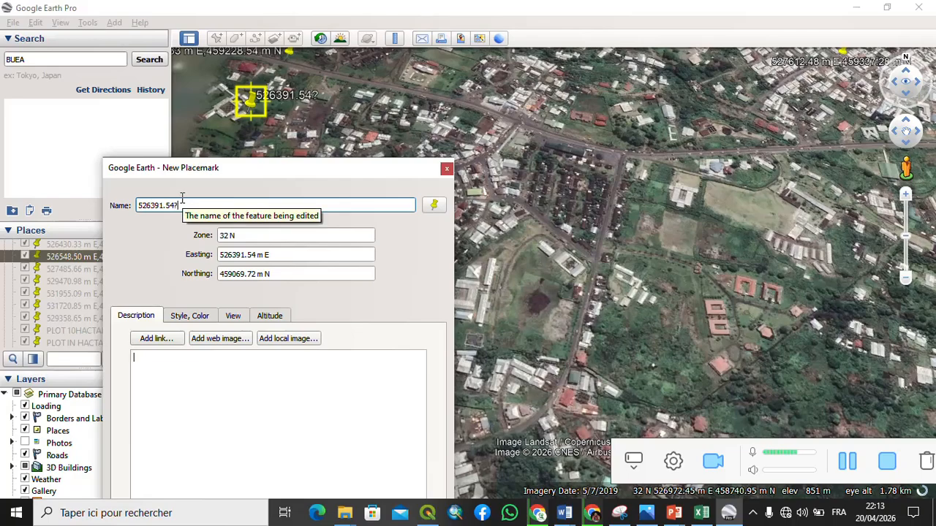
{"action": "type", "text": ","}
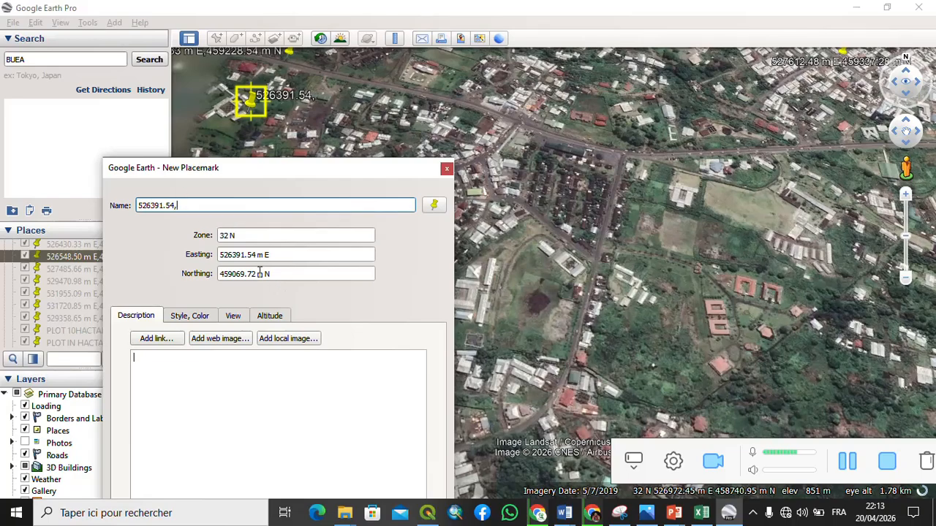
- Copy the northing 459069.72 into the placemark name after the comma and save the placemark
{"action": "left_click_drag", "start_coordinate": [258, 273], "coordinate": [220, 267]}
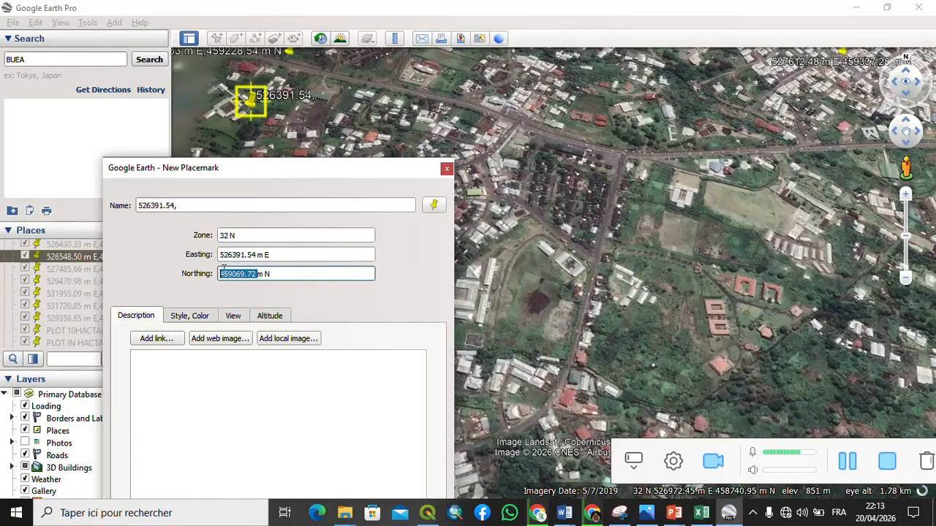
{"action": "right_click", "coordinate": [221, 270]}
{"action": "left_click", "coordinate": [248, 318]}
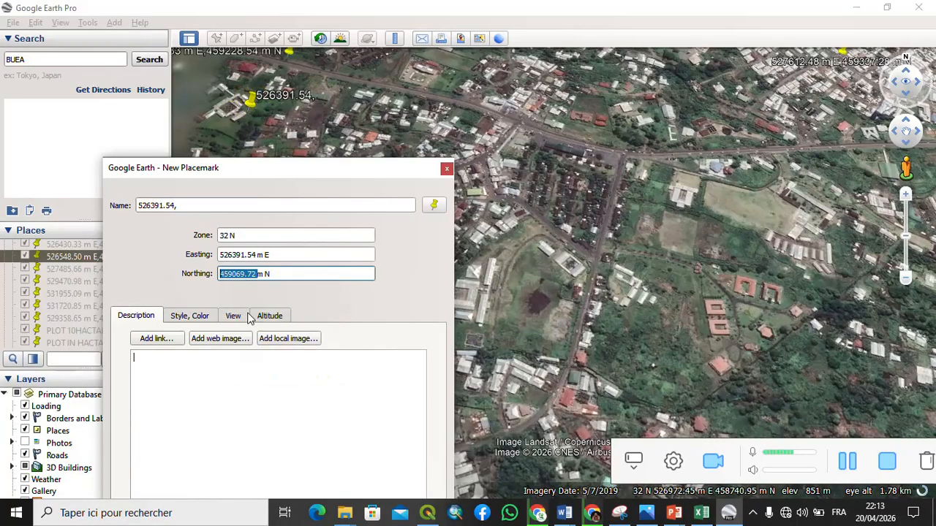
{"action": "left_click", "coordinate": [189, 207]}
{"action": "right_click", "coordinate": [189, 209]}
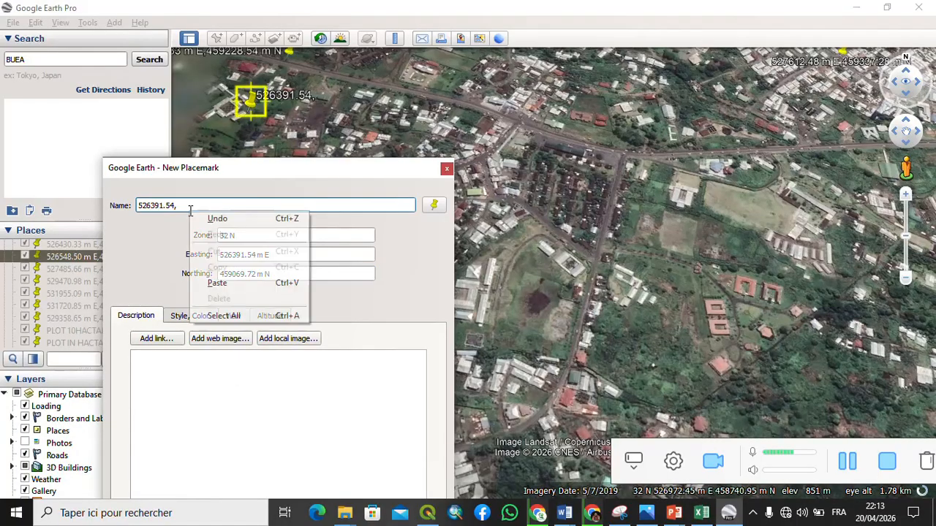
{"action": "left_click", "coordinate": [217, 282]}
{"action": "left_click_drag", "start_coordinate": [261, 173], "coordinate": [538, 27]}
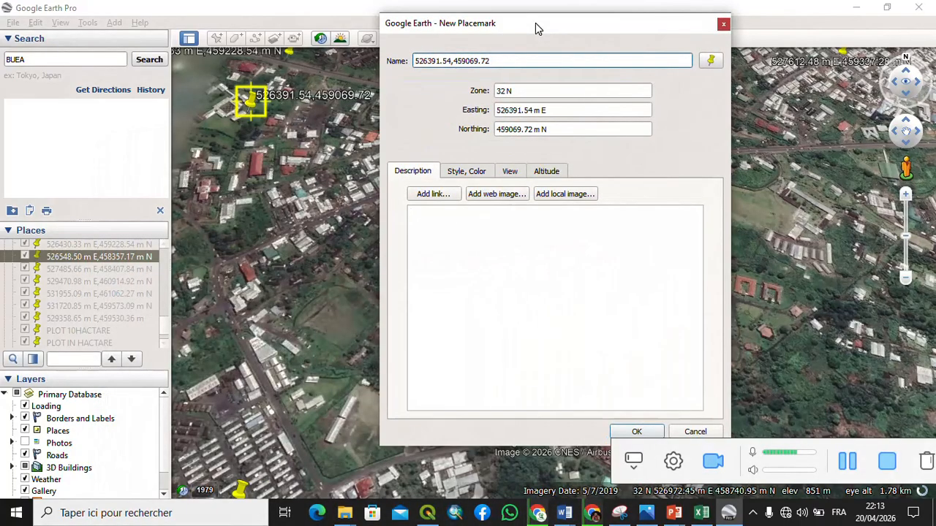
{"action": "left_click", "coordinate": [637, 432]}
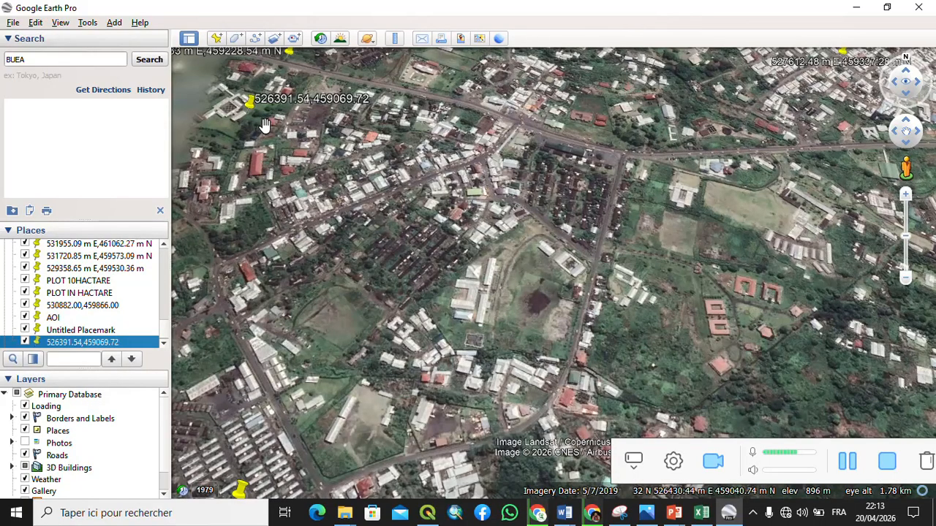
- Add a new placemark and move its pin onto the buildings at the north-east of the view
{"action": "left_click", "coordinate": [213, 38]}
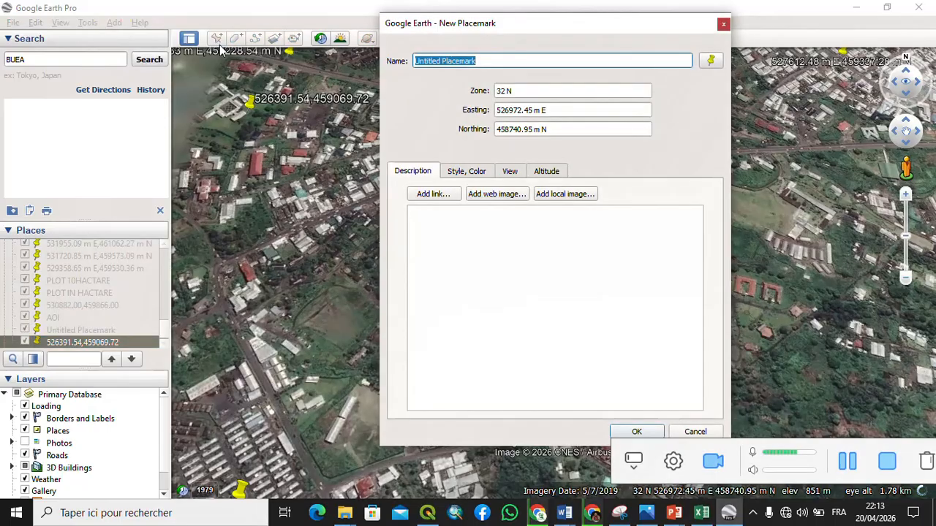
{"action": "left_click_drag", "start_coordinate": [598, 26], "coordinate": [350, 115]}
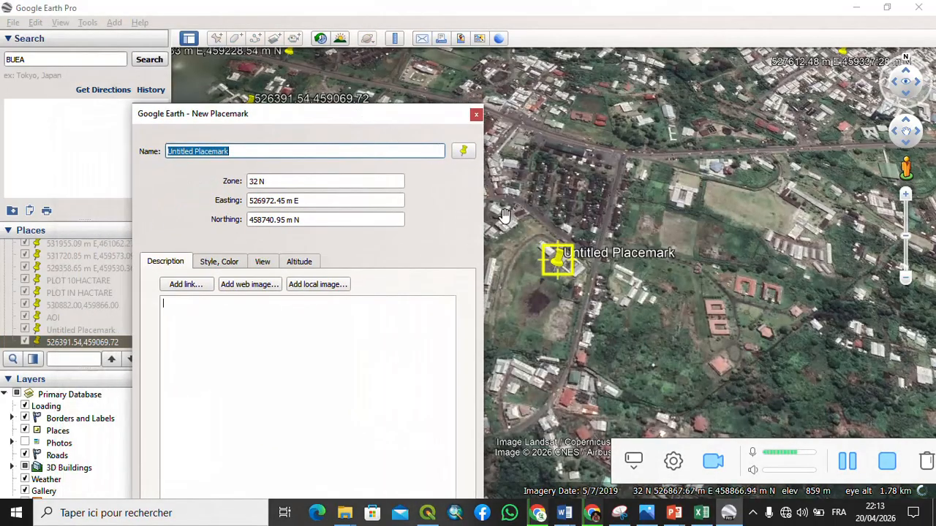
{"action": "left_click_drag", "start_coordinate": [545, 252], "coordinate": [780, 131]}
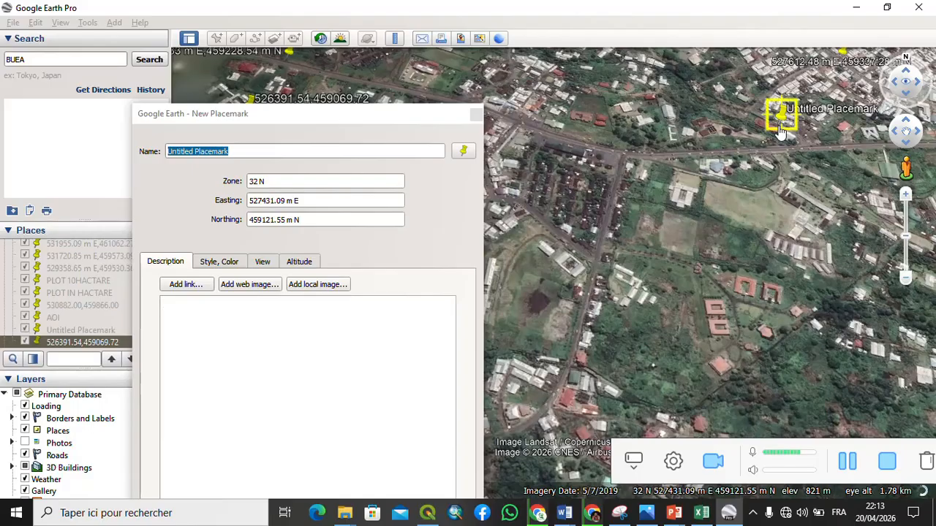
{"action": "left_click_drag", "start_coordinate": [778, 126], "coordinate": [755, 107]}
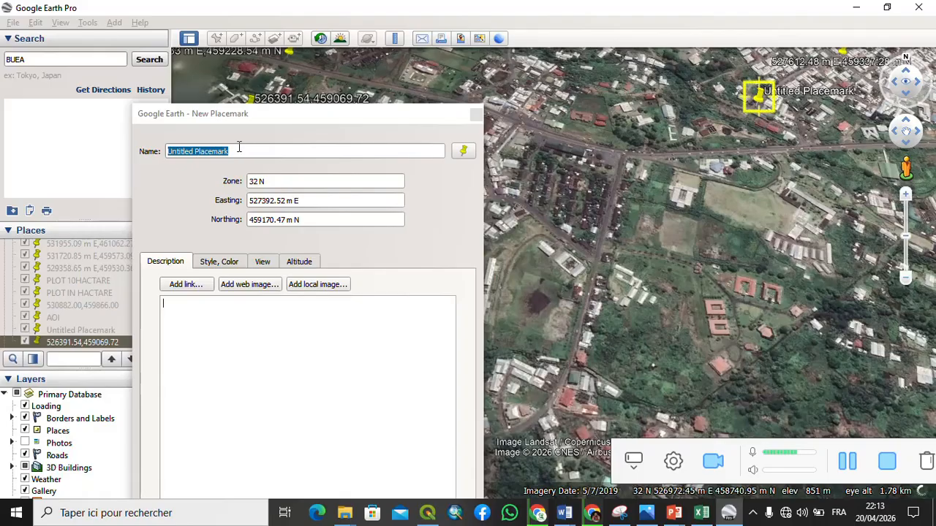
- Clear the placemark name and copy the easting 527392.52 into it
{"action": "left_click_drag", "start_coordinate": [238, 147], "coordinate": [125, 155]}
{"action": "key", "text": "BackSpace"}
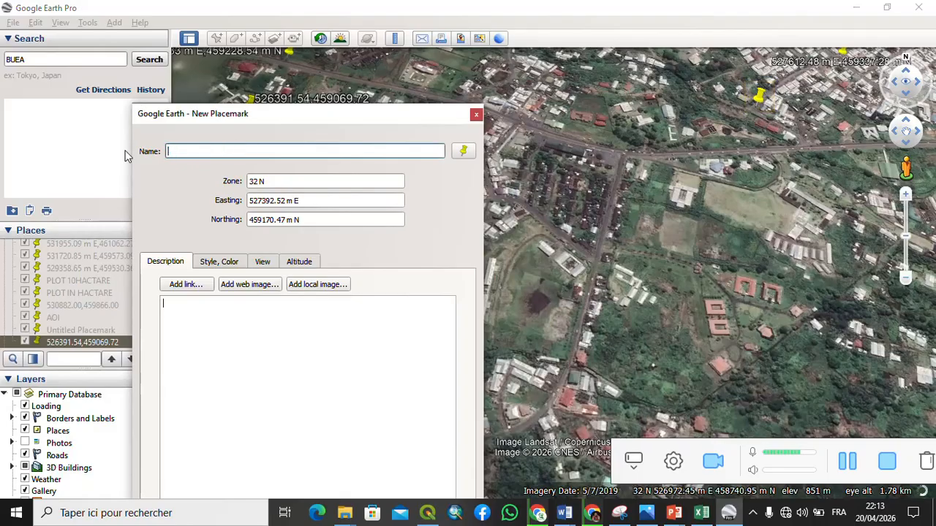
{"action": "left_click", "coordinate": [284, 200]}
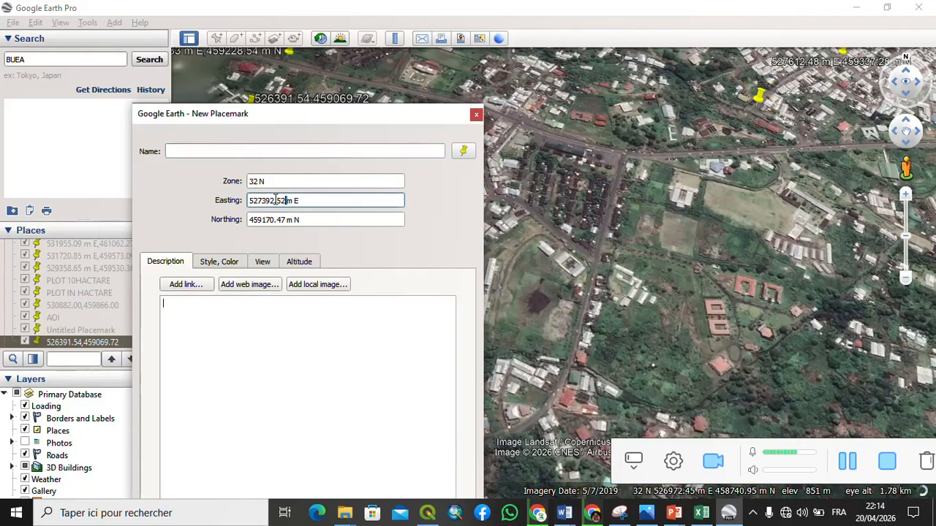
{"action": "left_click_drag", "start_coordinate": [284, 200], "coordinate": [246, 200]}
{"action": "right_click", "coordinate": [257, 200]}
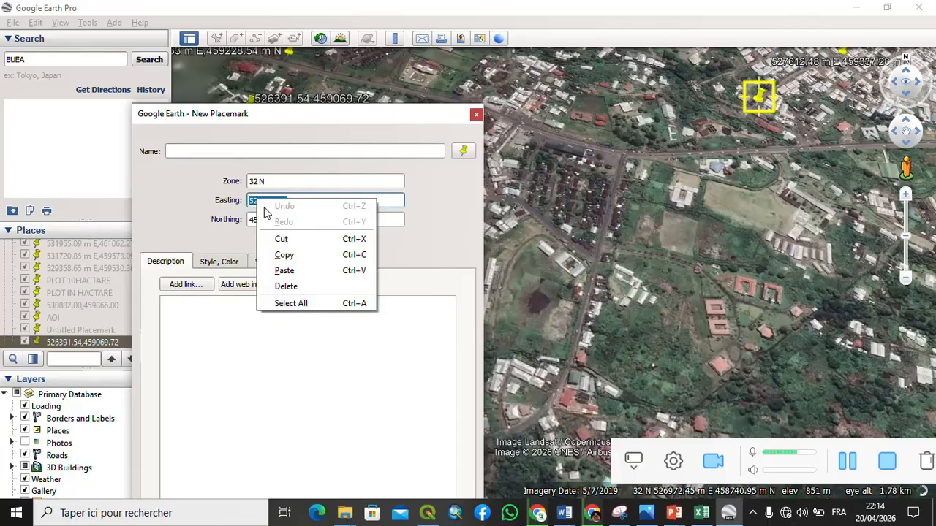
{"action": "left_click", "coordinate": [285, 255]}
{"action": "right_click", "coordinate": [213, 150]}
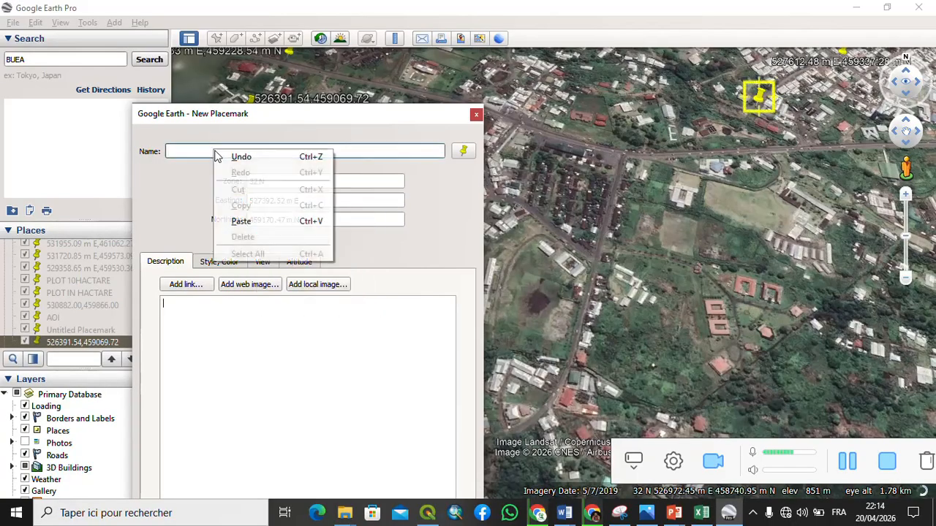
{"action": "left_click", "coordinate": [246, 221]}
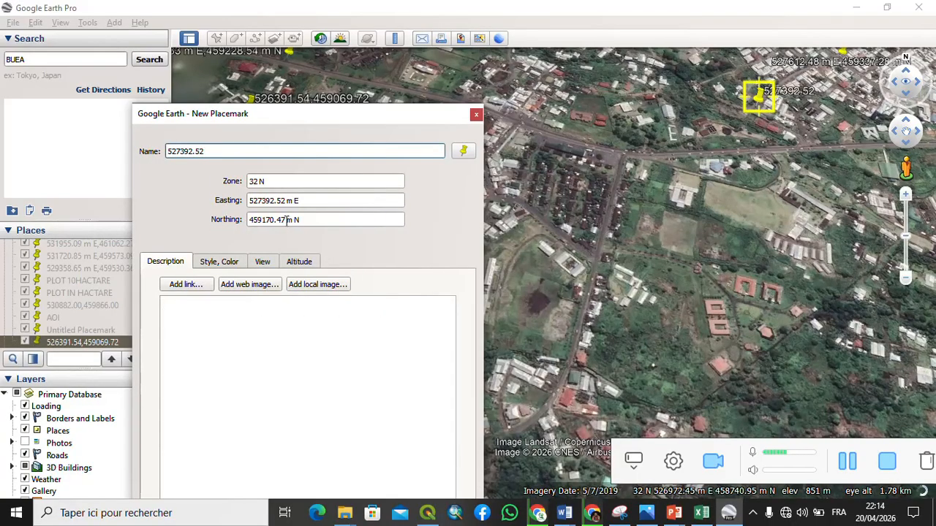
- Append the northing 459170.47 to the name, separated by a comma, and save the placemark
{"action": "left_click_drag", "start_coordinate": [287, 219], "coordinate": [233, 223]}
{"action": "right_click", "coordinate": [257, 221]}
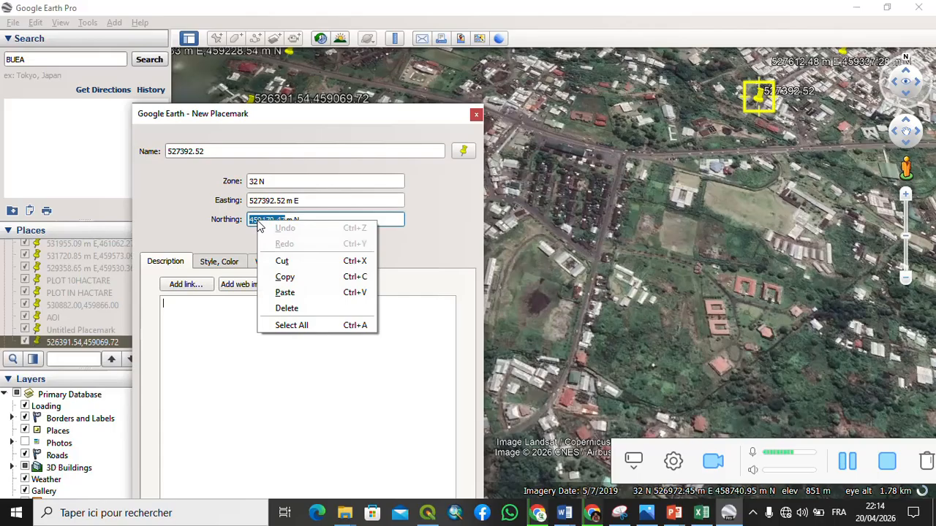
{"action": "left_click", "coordinate": [285, 273]}
{"action": "left_click", "coordinate": [230, 152]}
{"action": "right_click", "coordinate": [230, 152]}
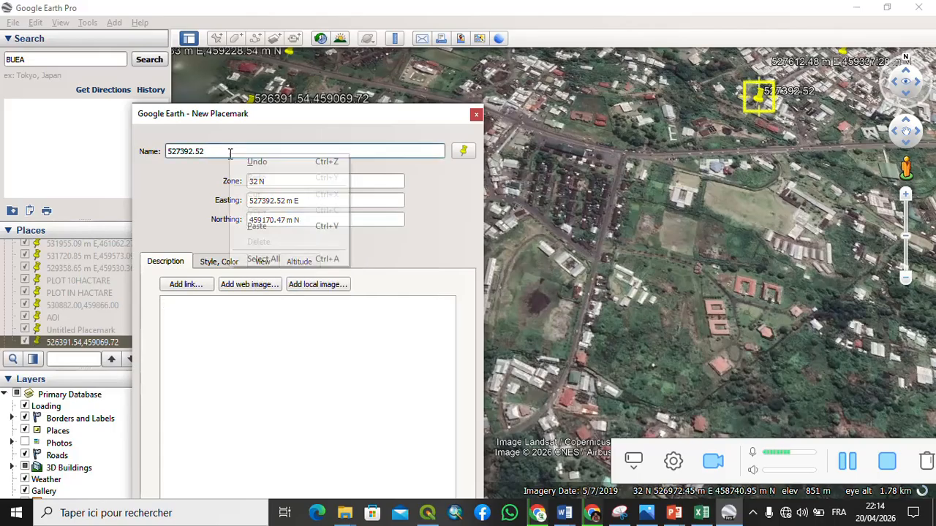
{"action": "left_click", "coordinate": [252, 223]}
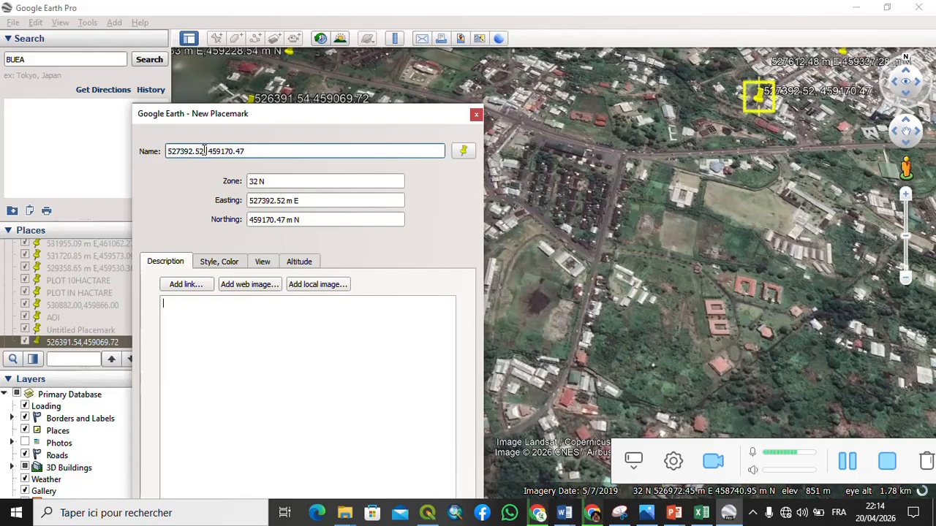
{"action": "left_click", "coordinate": [205, 151]}
{"action": "type", "text": ","}
{"action": "left_click_drag", "start_coordinate": [348, 121], "coordinate": [363, 70]}
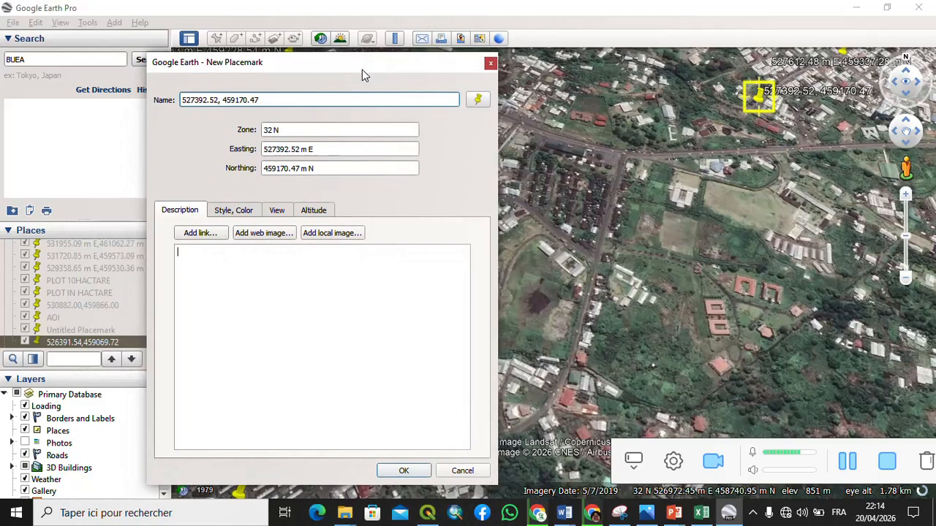
{"action": "left_click", "coordinate": [403, 471]}
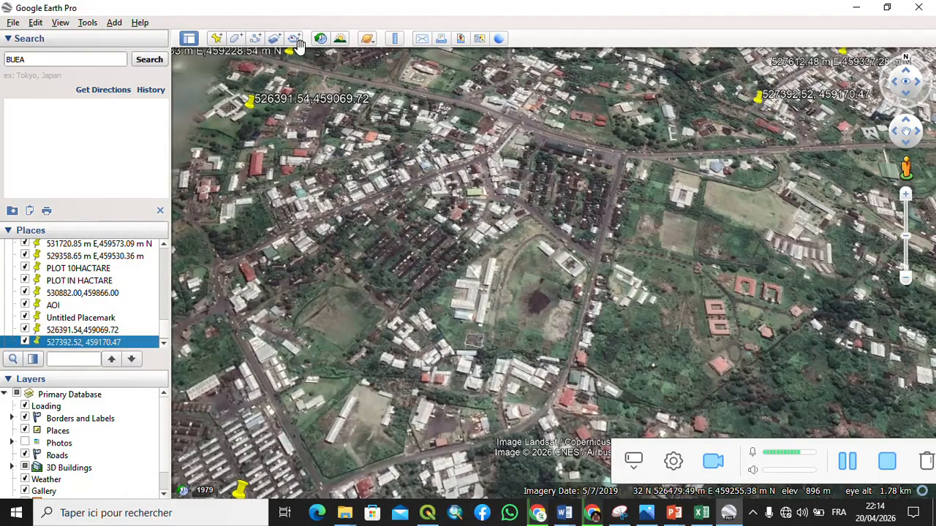
- Add a new placemark, move its pin to the south-east of the view, and clear its name
{"action": "left_click", "coordinate": [216, 38]}
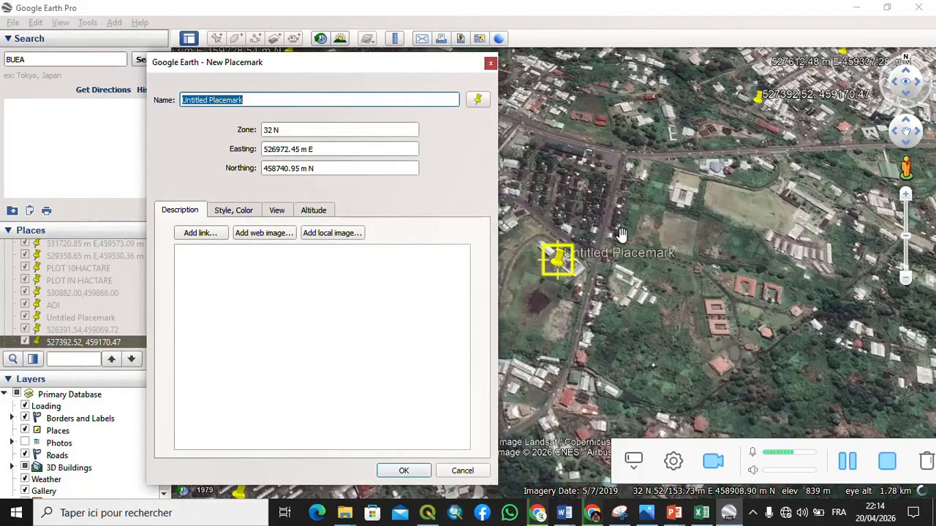
{"action": "left_click_drag", "start_coordinate": [561, 282], "coordinate": [753, 460]}
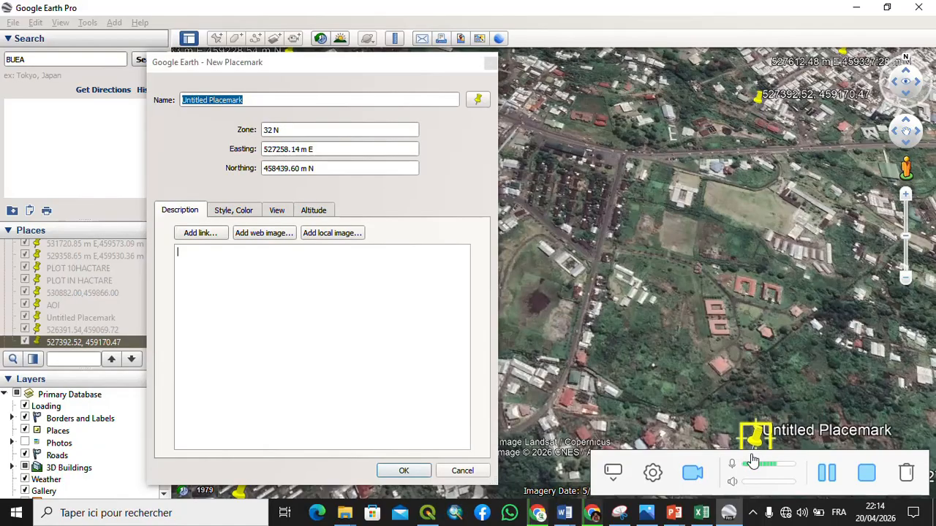
{"action": "left_click", "coordinate": [269, 102]}
{"action": "key", "text": "BackSpace"}
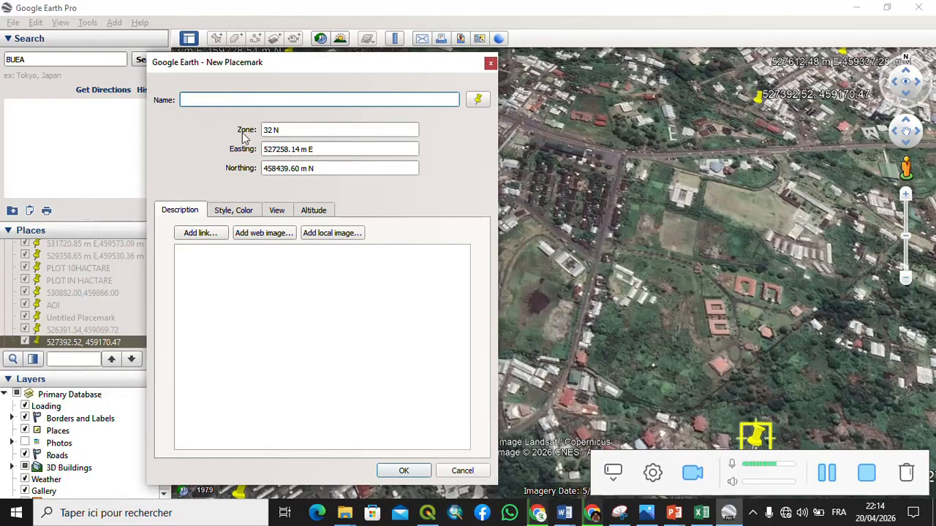
- Copy the easting 527258.14 into the placemark name followed by a comma
{"action": "left_click_drag", "start_coordinate": [299, 149], "coordinate": [258, 148]}
{"action": "left_click", "coordinate": [300, 150]}
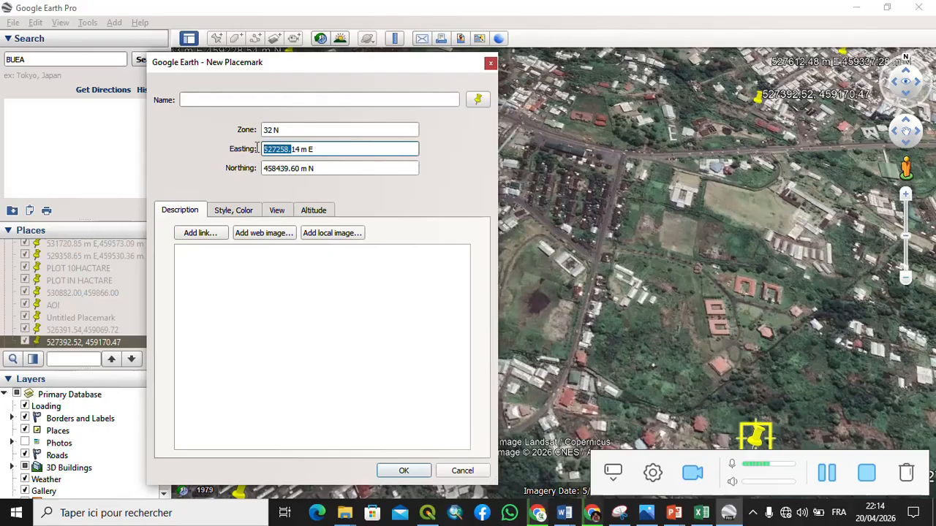
{"action": "right_click", "coordinate": [276, 148]}
{"action": "left_click", "coordinate": [266, 149]}
{"action": "left_click_drag", "start_coordinate": [301, 149], "coordinate": [274, 149]}
{"action": "right_click", "coordinate": [265, 149]}
{"action": "left_click", "coordinate": [293, 202]}
{"action": "left_click", "coordinate": [235, 100]}
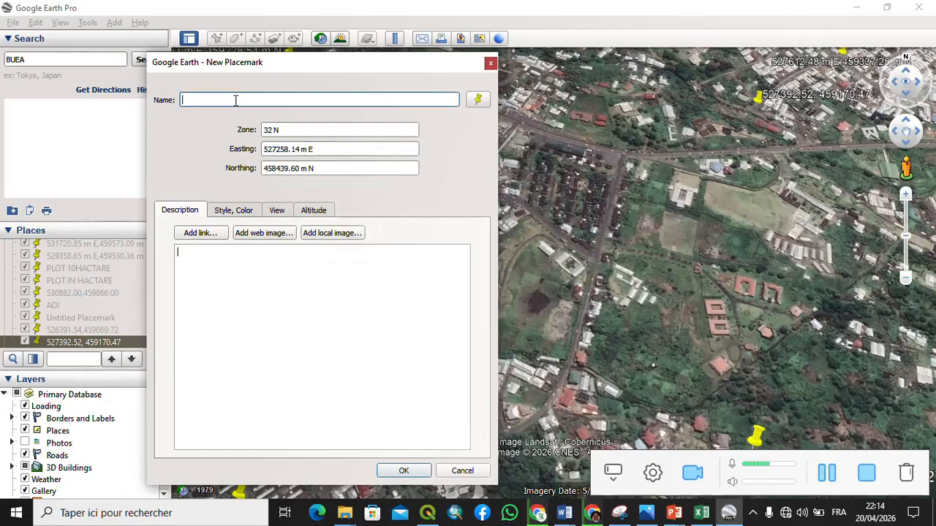
{"action": "right_click", "coordinate": [236, 100]}
{"action": "left_click", "coordinate": [260, 171]}
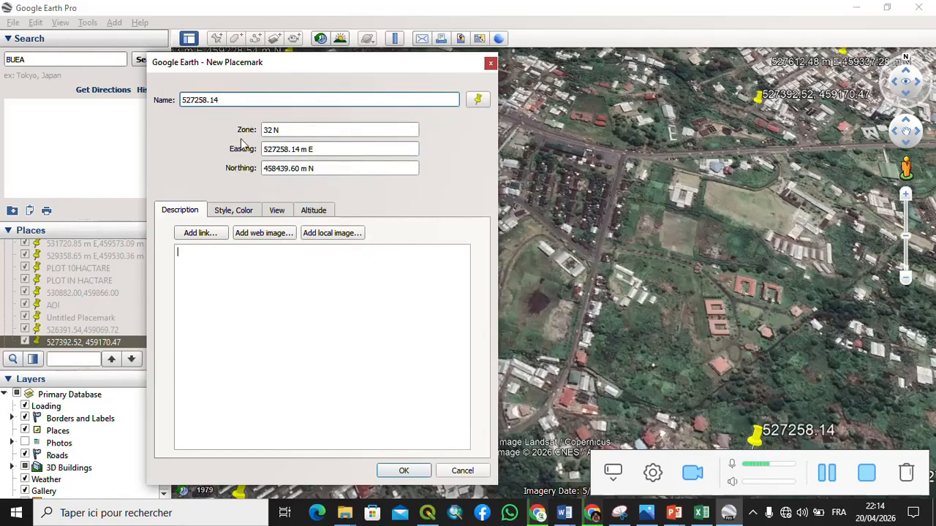
{"action": "type", "text": ","}
- Paste the northing 458439.60 after the comma in the name and save the placemark
{"action": "left_click_drag", "start_coordinate": [299, 169], "coordinate": [264, 168]}
{"action": "right_click", "coordinate": [267, 169]}
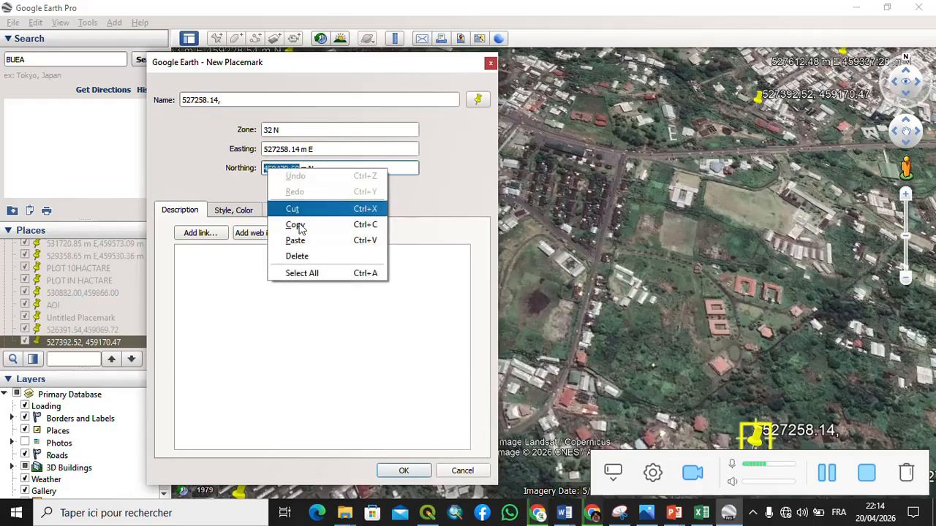
{"action": "left_click", "coordinate": [296, 225]}
{"action": "left_click", "coordinate": [256, 100]}
{"action": "right_click", "coordinate": [254, 100]}
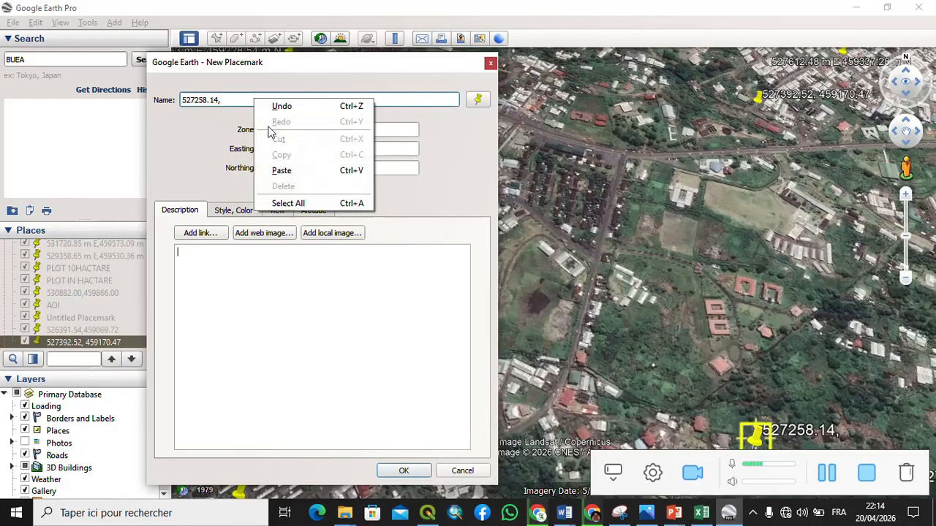
{"action": "left_click", "coordinate": [282, 169]}
{"action": "left_click", "coordinate": [399, 403]}
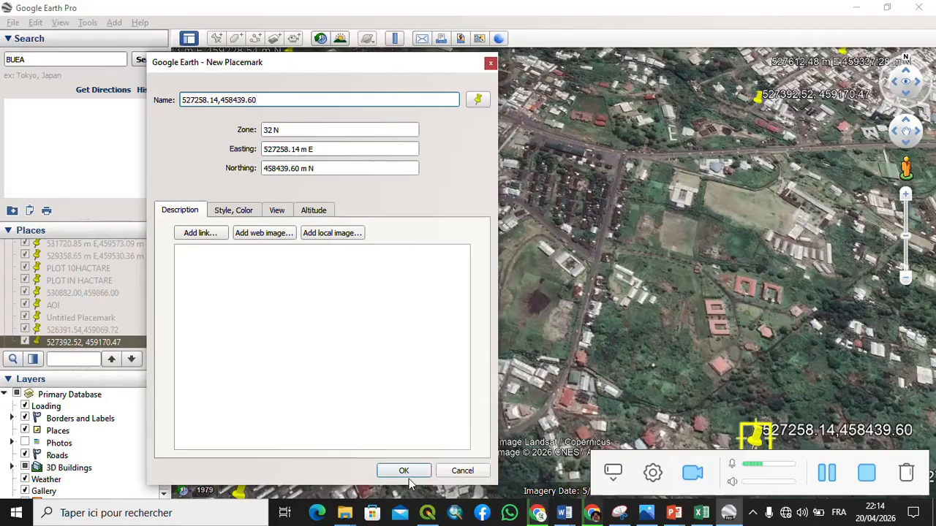
{"action": "left_click", "coordinate": [406, 475]}
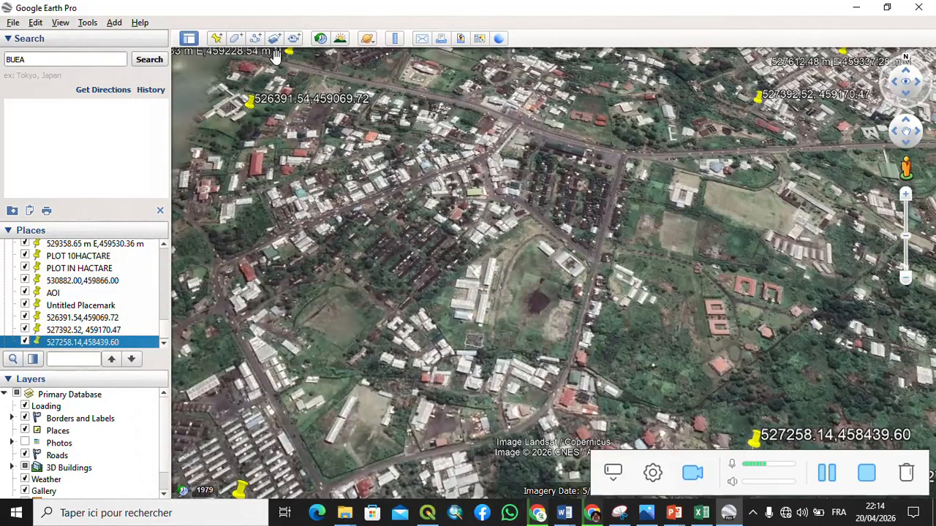
- Add a new placemark and move its pin onto the buildings at the south-west of the view
{"action": "left_click", "coordinate": [216, 38]}
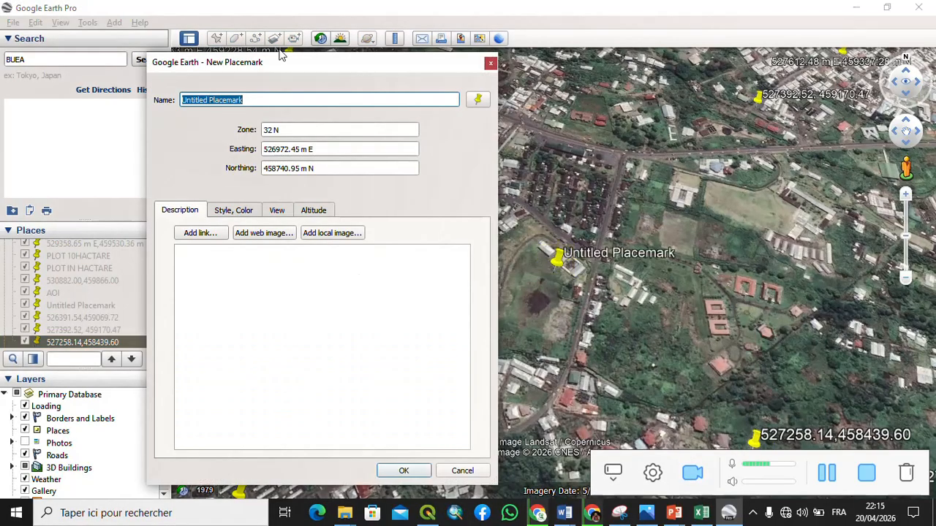
{"action": "left_click_drag", "start_coordinate": [555, 256], "coordinate": [275, 482]}
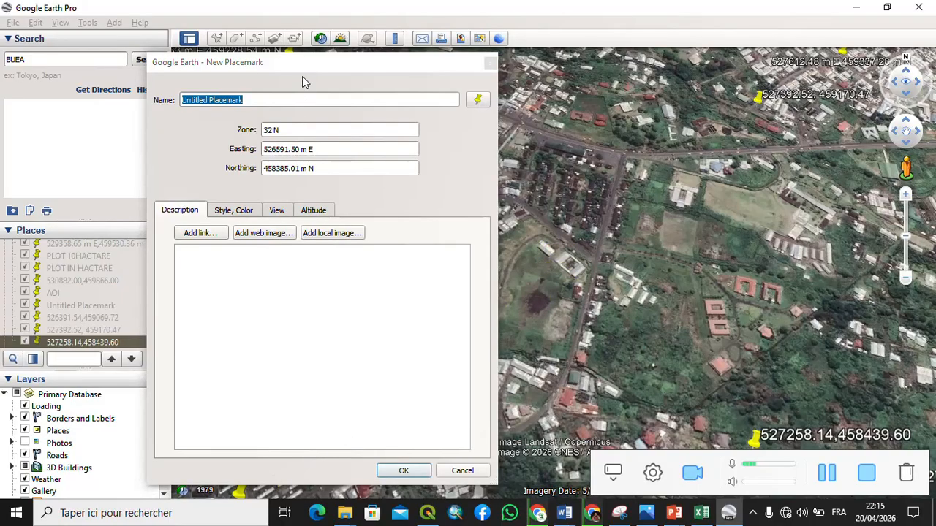
{"action": "left_click_drag", "start_coordinate": [302, 76], "coordinate": [525, 68]}
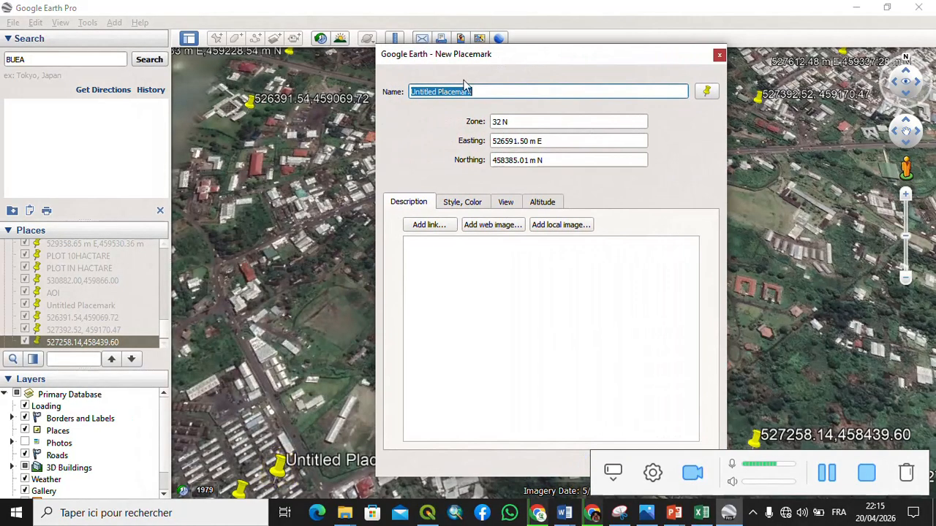
{"action": "left_click_drag", "start_coordinate": [278, 468], "coordinate": [206, 424]}
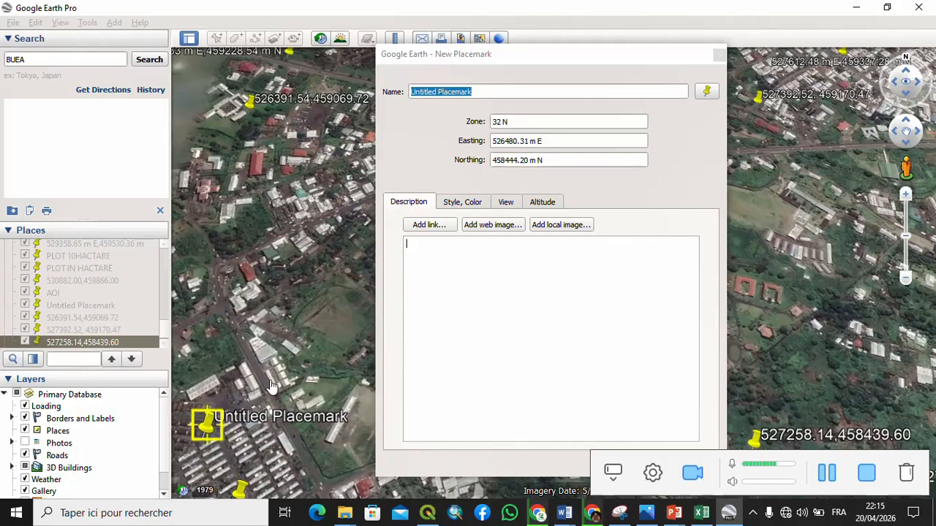
- Open the placemark's icon settings and reduce the icon scale to 0.5
{"action": "left_click", "coordinate": [707, 92]}
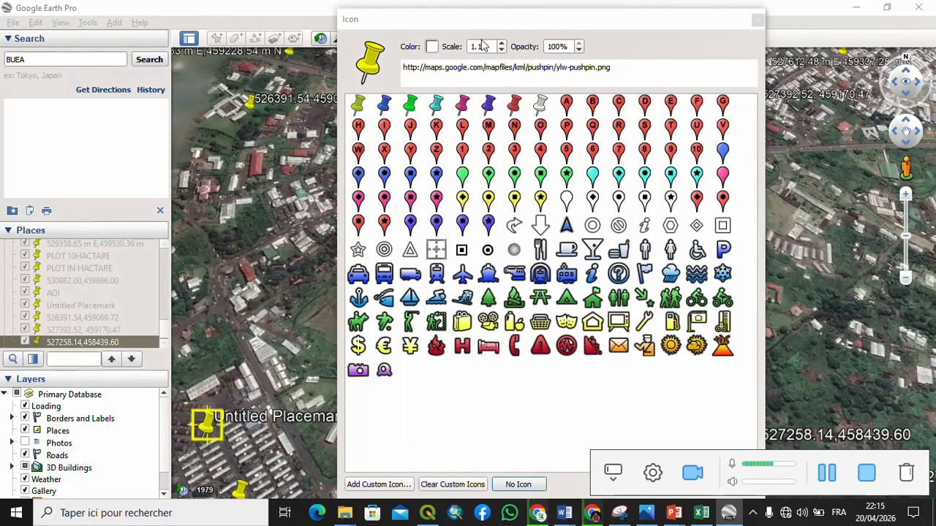
{"action": "left_click", "coordinate": [501, 50]}
{"action": "left_click", "coordinate": [501, 51]}
{"action": "left_click", "coordinate": [502, 50]}
{"action": "left_click", "coordinate": [501, 51]}
{"action": "left_click", "coordinate": [501, 50]}
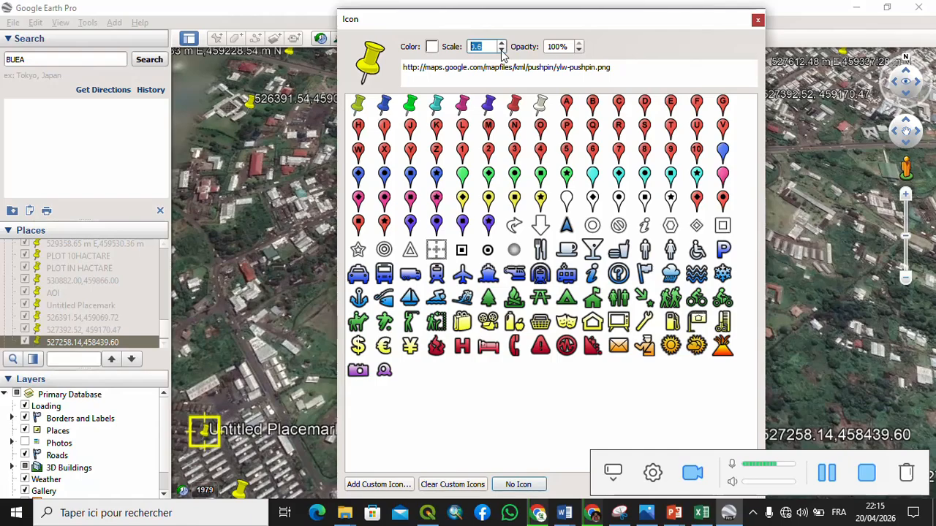
{"action": "left_click", "coordinate": [501, 51]}
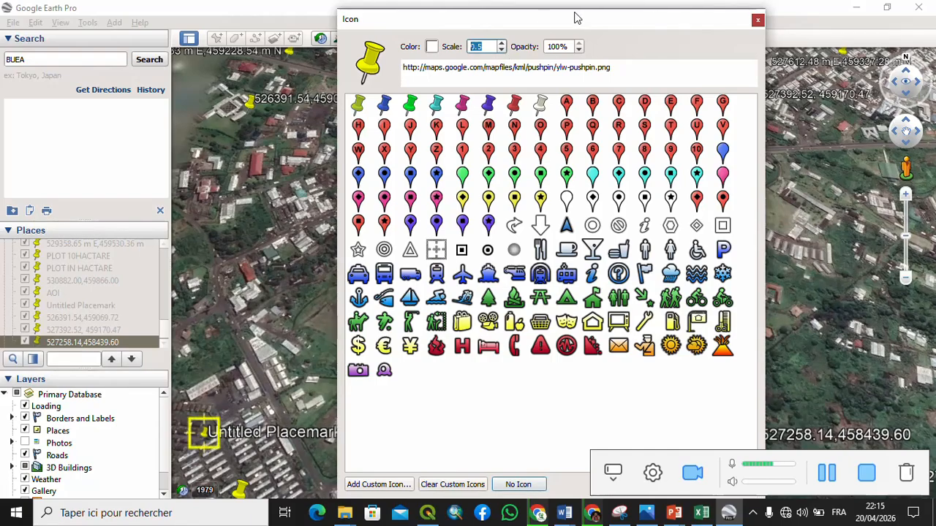
- Apply the 0.5 icon scale to the new placemark and clear its default name
{"action": "left_click_drag", "start_coordinate": [575, 18], "coordinate": [441, 10]}
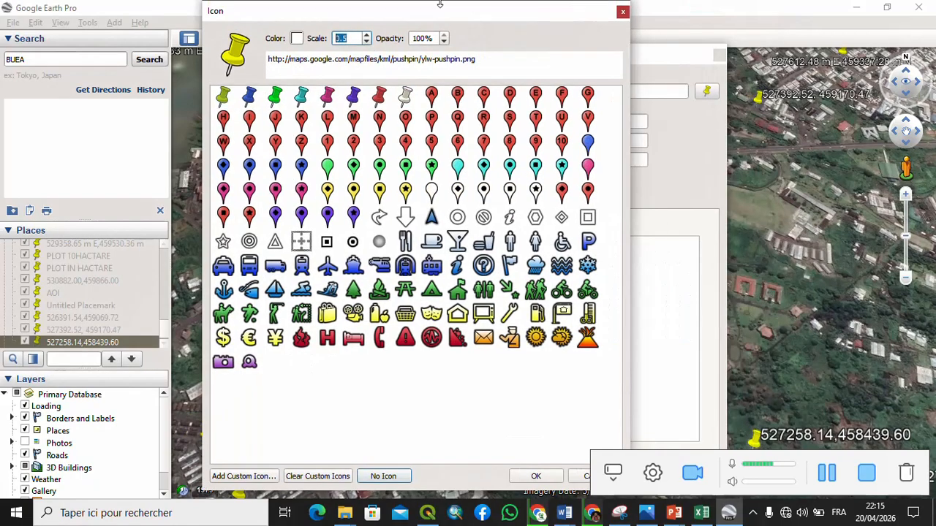
{"action": "left_click", "coordinate": [536, 477]}
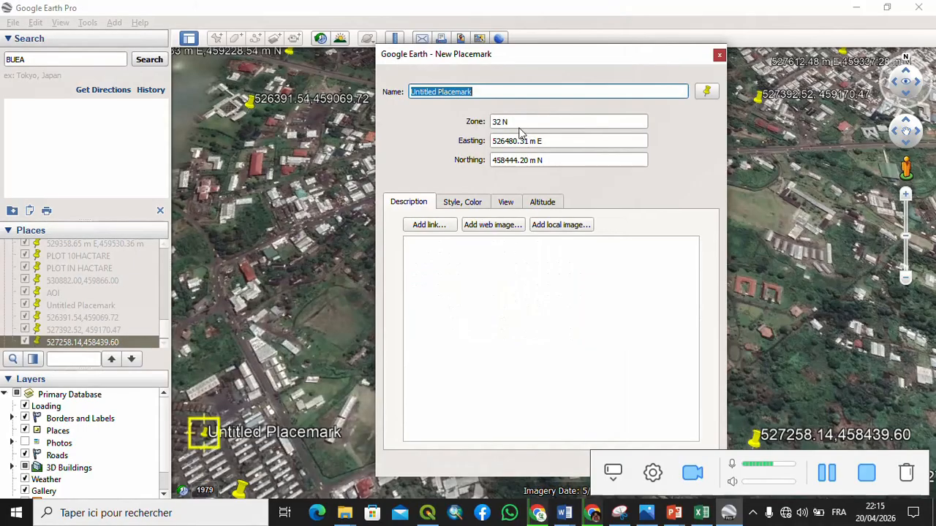
{"action": "key", "text": "BackSpace"}
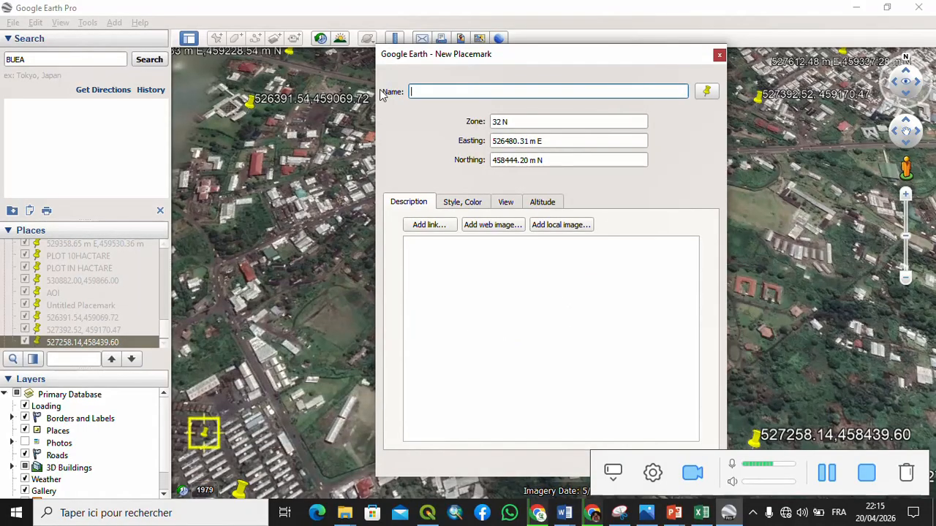
{"action": "left_click", "coordinate": [706, 91]}
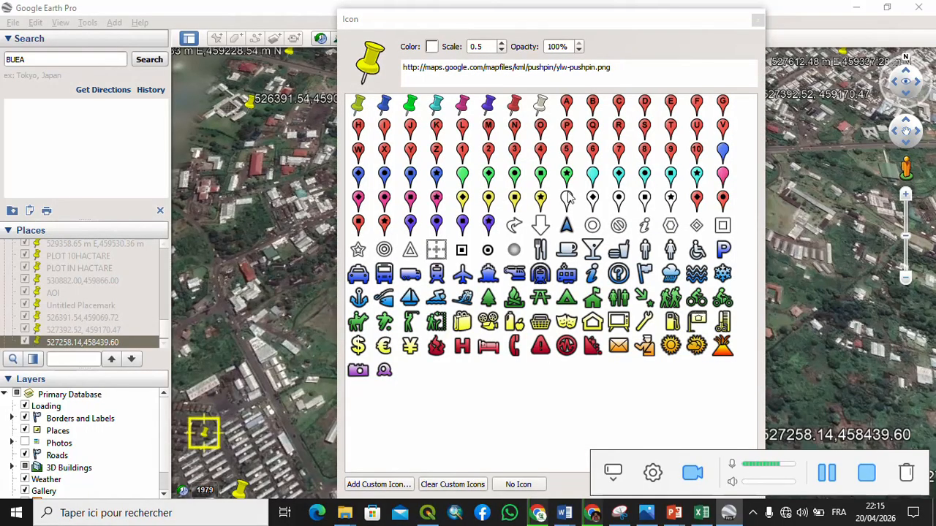
{"action": "left_click", "coordinate": [757, 20]}
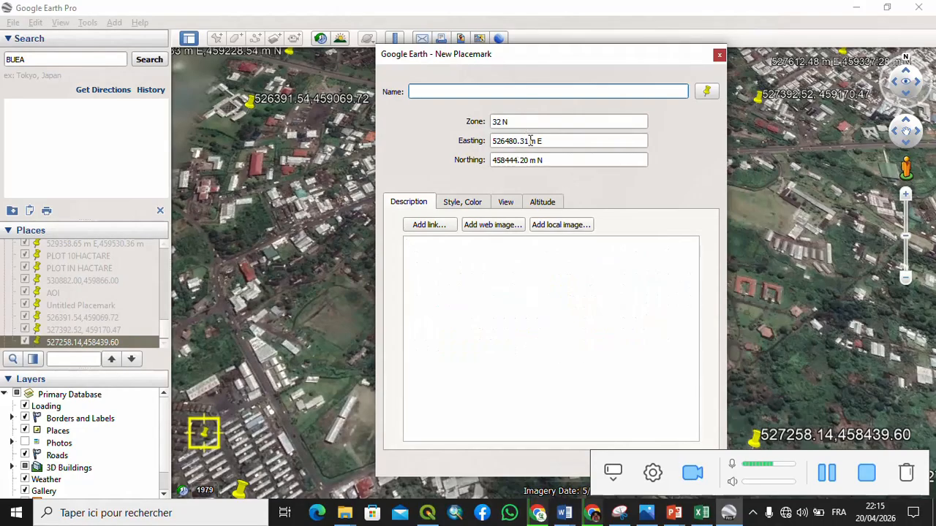
- Copy the easting 526480.31 from the coordinates into the placemark name
{"action": "left_click_drag", "start_coordinate": [527, 141], "coordinate": [487, 142]}
{"action": "right_click", "coordinate": [508, 148]}
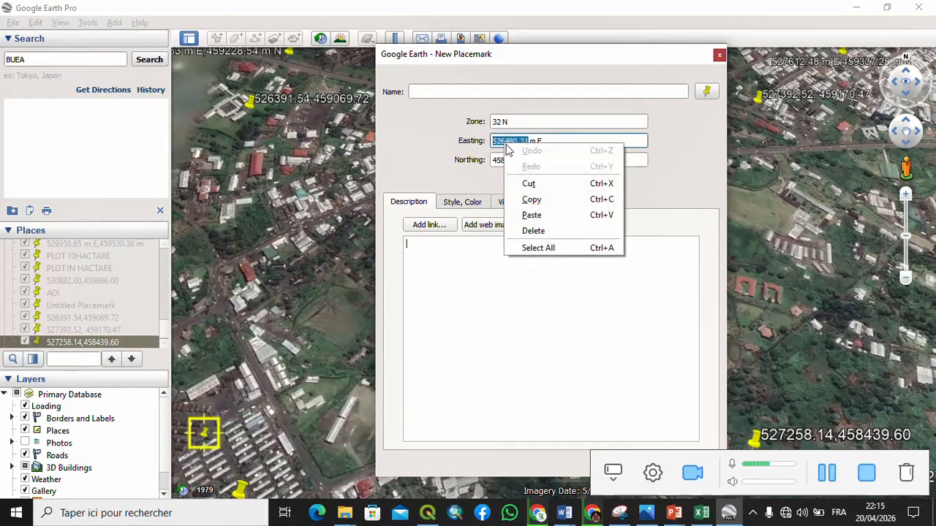
{"action": "left_click", "coordinate": [532, 200]}
{"action": "left_click", "coordinate": [459, 91]}
{"action": "right_click", "coordinate": [459, 91]}
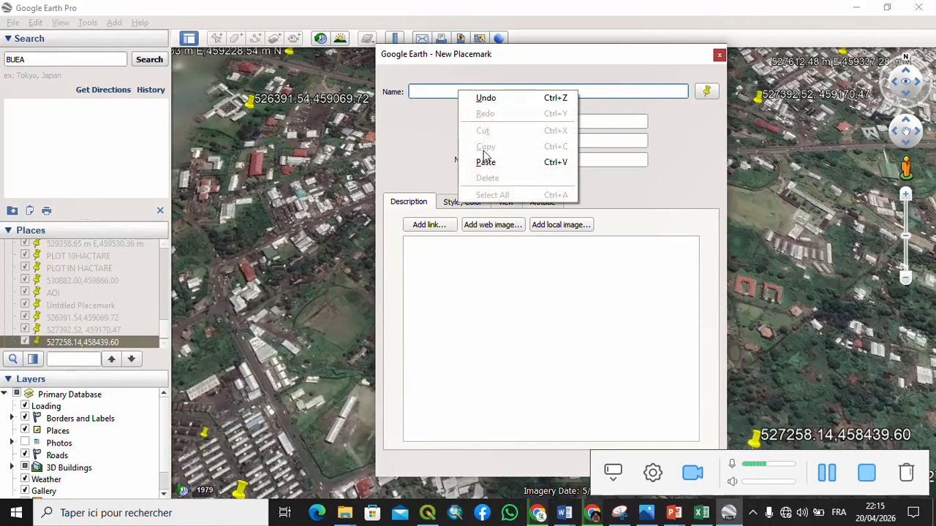
{"action": "left_click", "coordinate": [488, 161]}
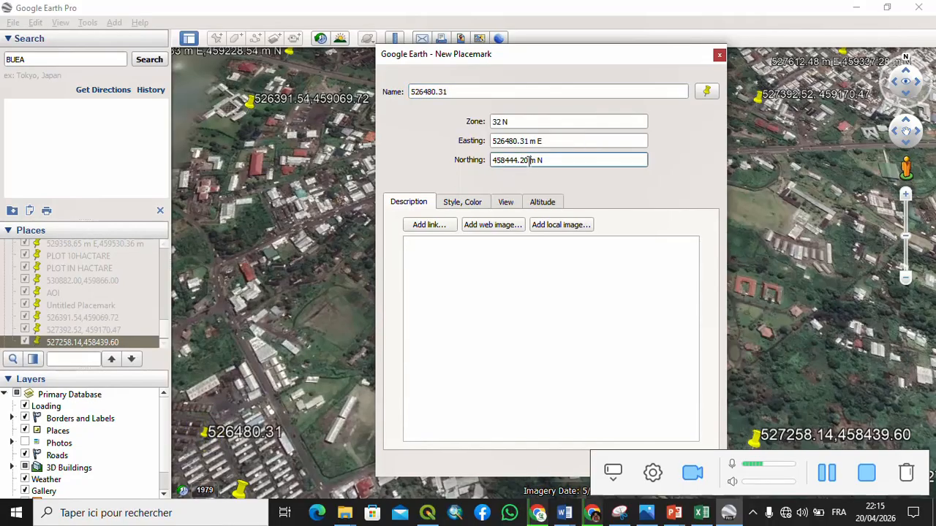
- Paste the northing 458444.20 into the name, separate the two values with a comma, and save the placemark
{"action": "left_click_drag", "start_coordinate": [532, 160], "coordinate": [491, 160]}
{"action": "right_click", "coordinate": [498, 160]}
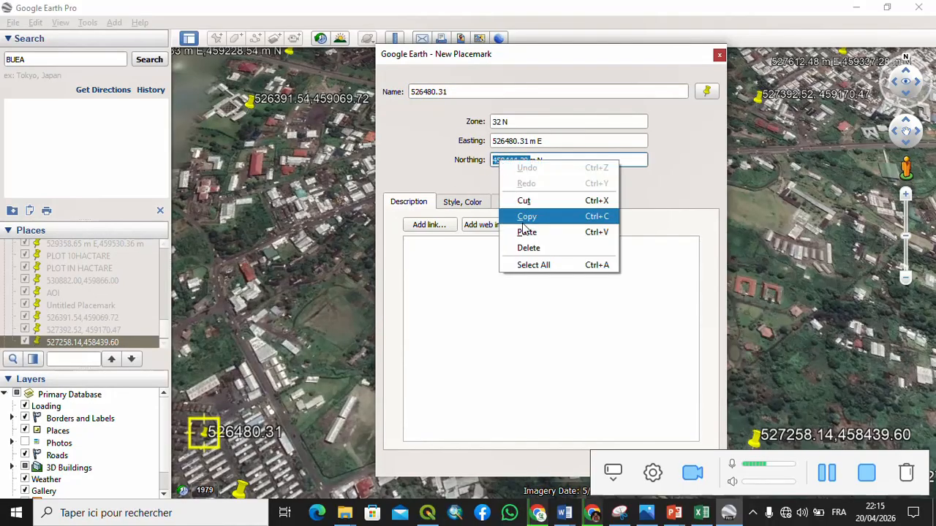
{"action": "left_click", "coordinate": [524, 217]}
{"action": "left_click", "coordinate": [464, 93]}
{"action": "right_click", "coordinate": [464, 93]}
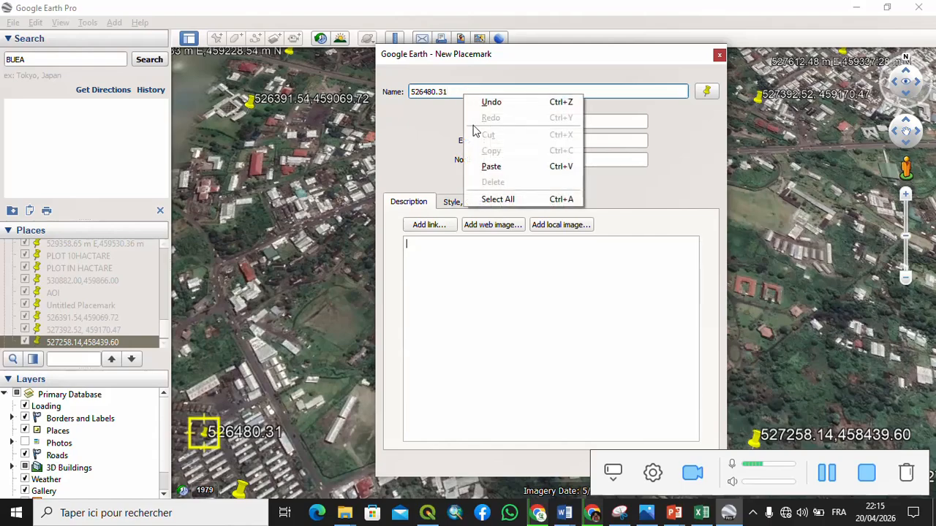
{"action": "left_click", "coordinate": [487, 163]}
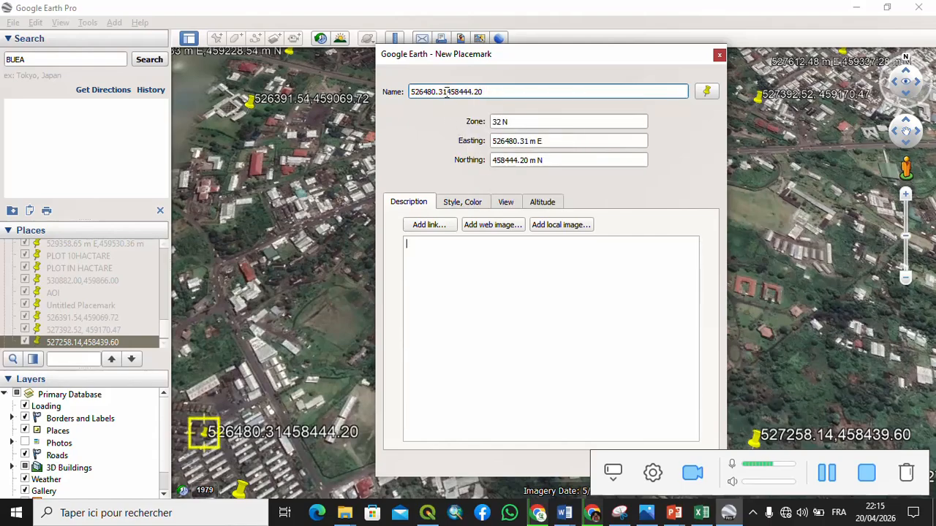
{"action": "left_click", "coordinate": [447, 92]}
{"action": "type", "text": ","}
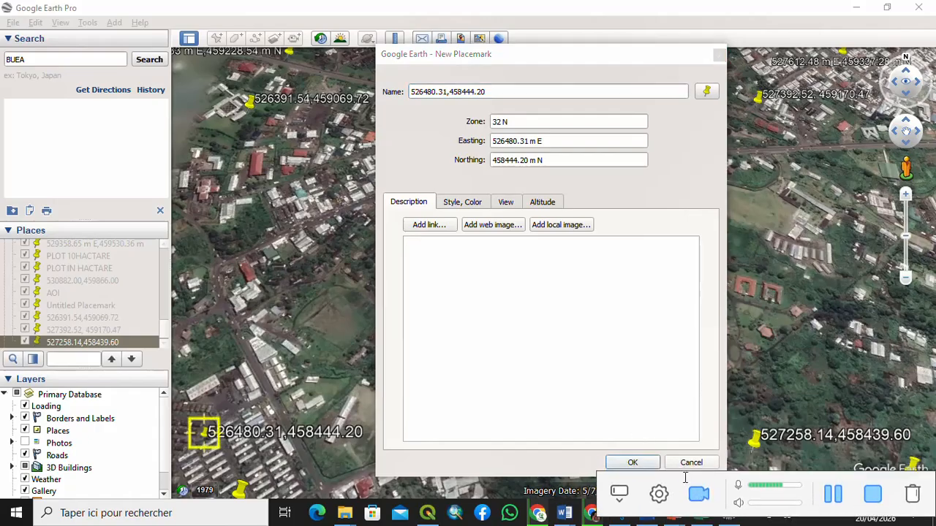
{"action": "left_click", "coordinate": [629, 462]}
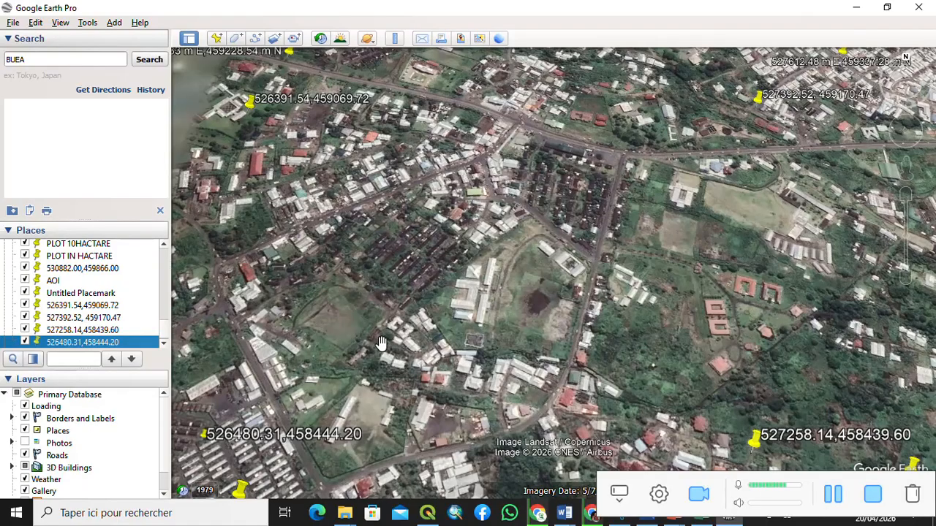
- Reset the view's tilt and compass to a top-down, north-up view over the placemarks
{"action": "left_click", "coordinate": [61, 24]}
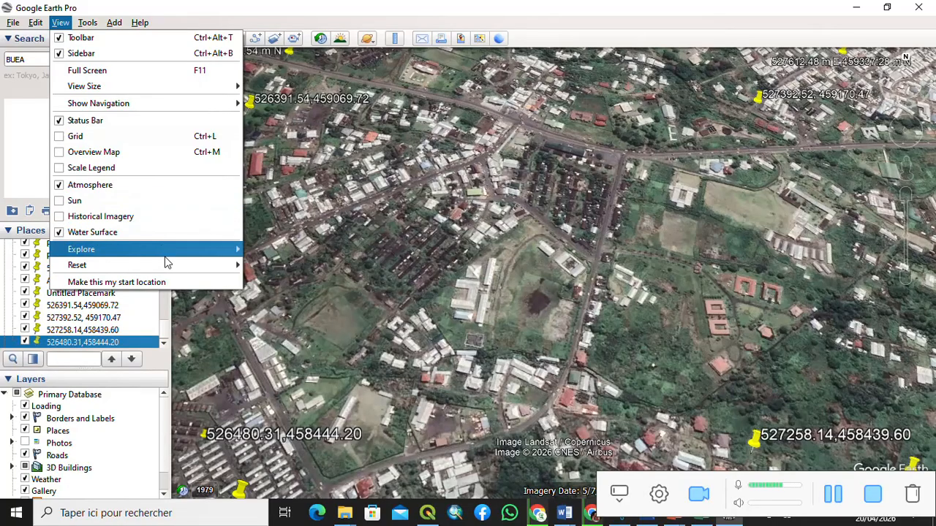
{"action": "mouse_move", "coordinate": [165, 265]}
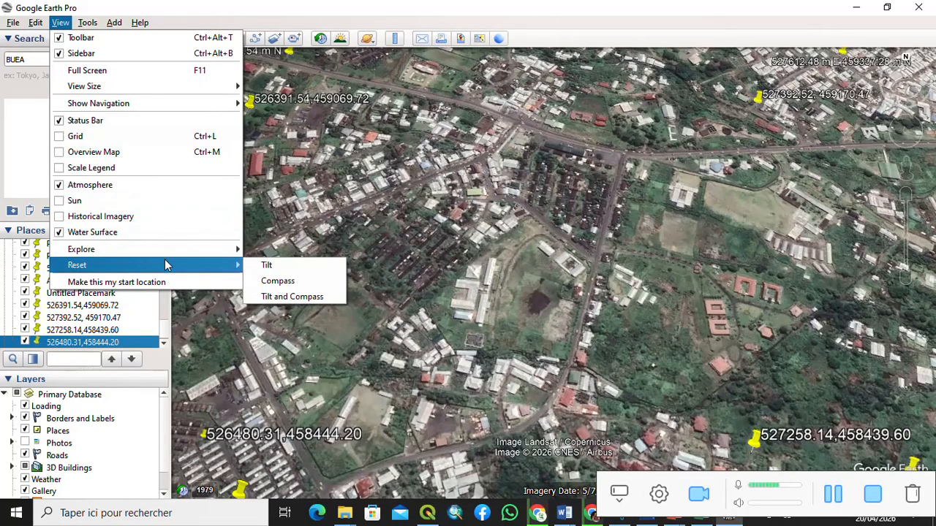
{"action": "left_click", "coordinate": [293, 297]}
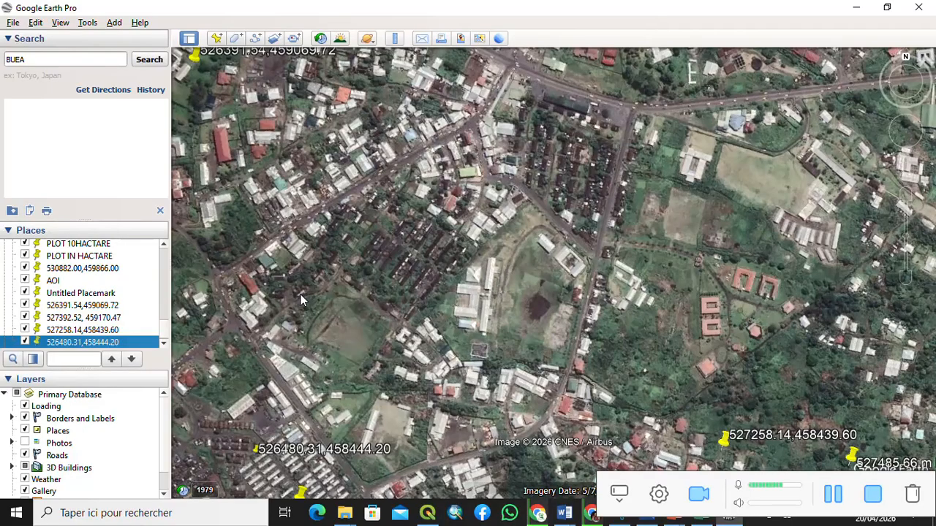
{"action": "left_click_drag", "start_coordinate": [391, 266], "coordinate": [387, 313]}
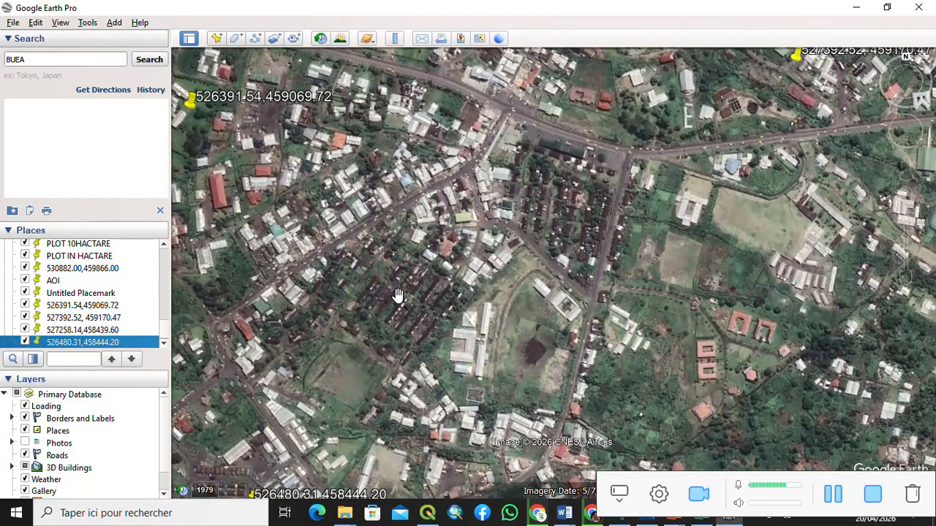
{"action": "scroll", "coordinate": [397, 295], "scroll_direction": "down", "scroll_amount": 1}
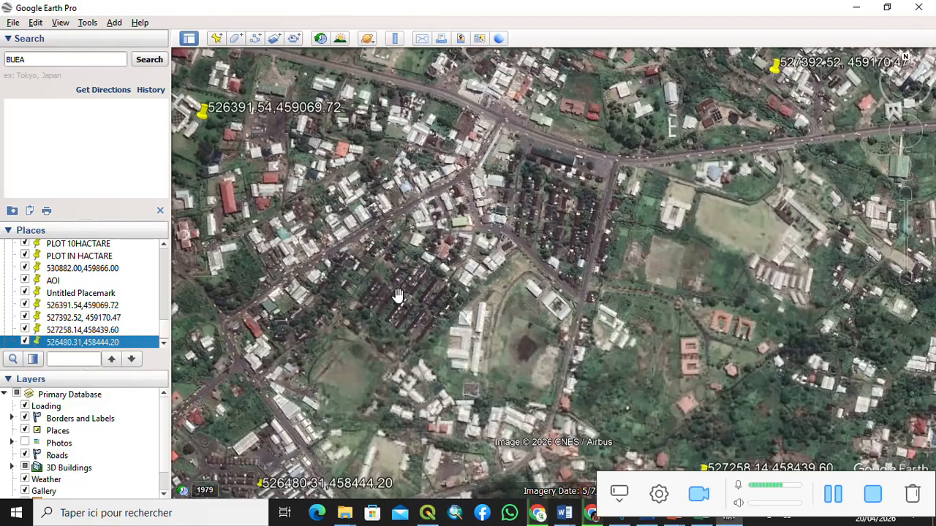
{"action": "mouse_move", "coordinate": [404, 302]}
{"action": "left_mouse_down"}
{"action": "mouse_move", "coordinate": [401, 284]}
{"action": "mouse_move", "coordinate": [400, 296]}
{"action": "left_mouse_up"}
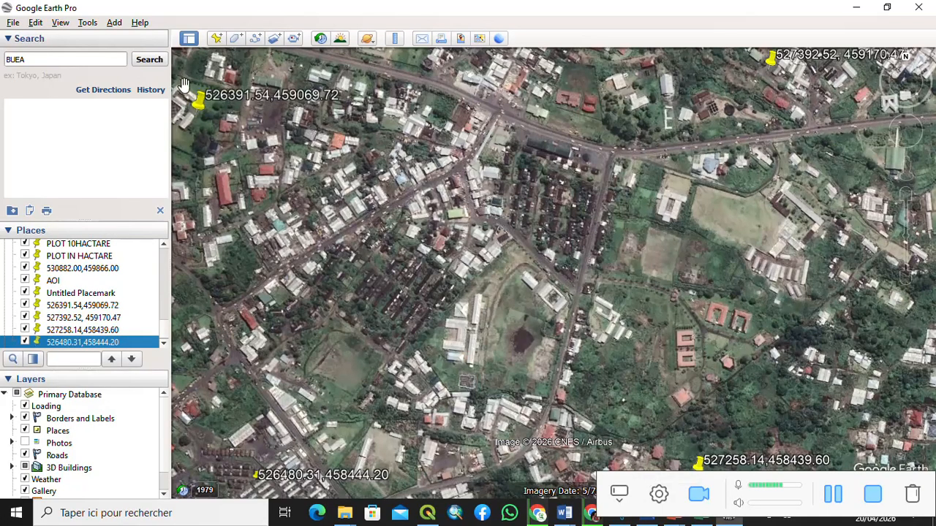
{"action": "left_click", "coordinate": [61, 25]}
{"action": "mouse_move", "coordinate": [153, 263]}
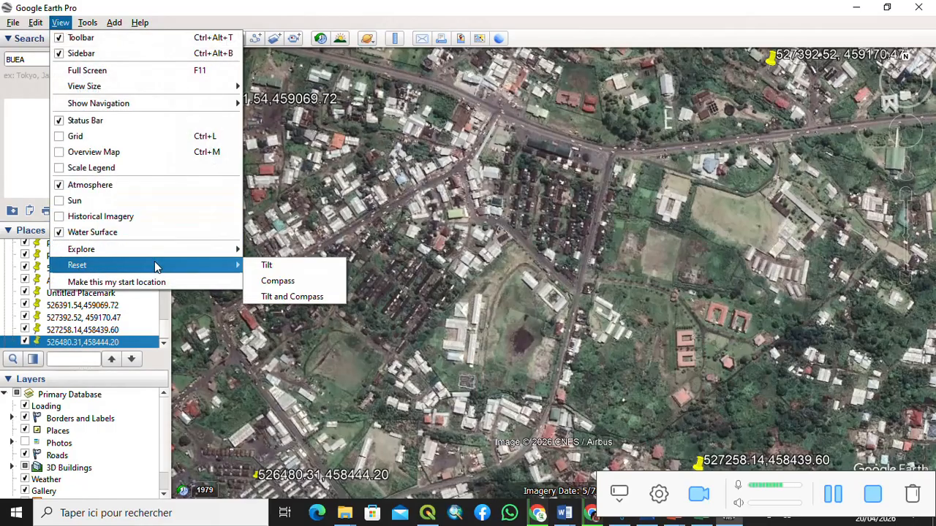
{"action": "left_click", "coordinate": [268, 297]}
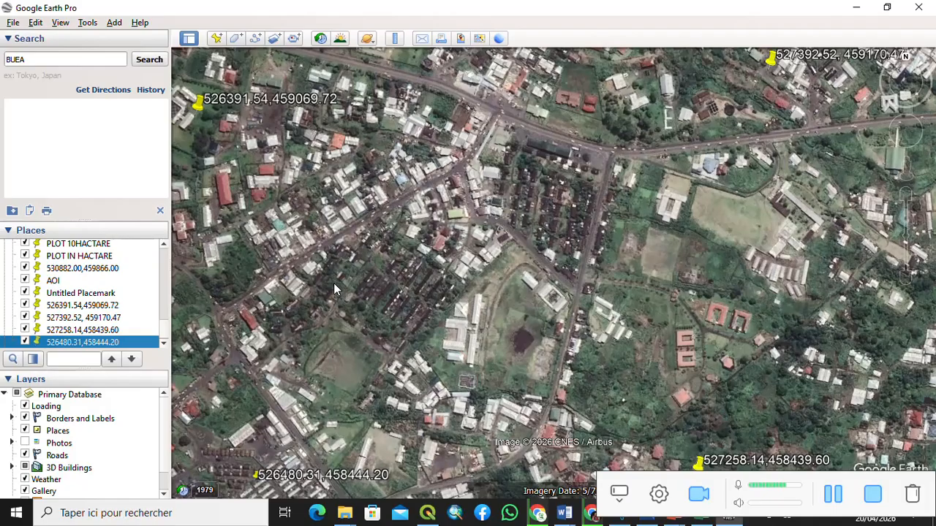
- Open the Save Image mode for the current map view
{"action": "left_click", "coordinate": [13, 24]}
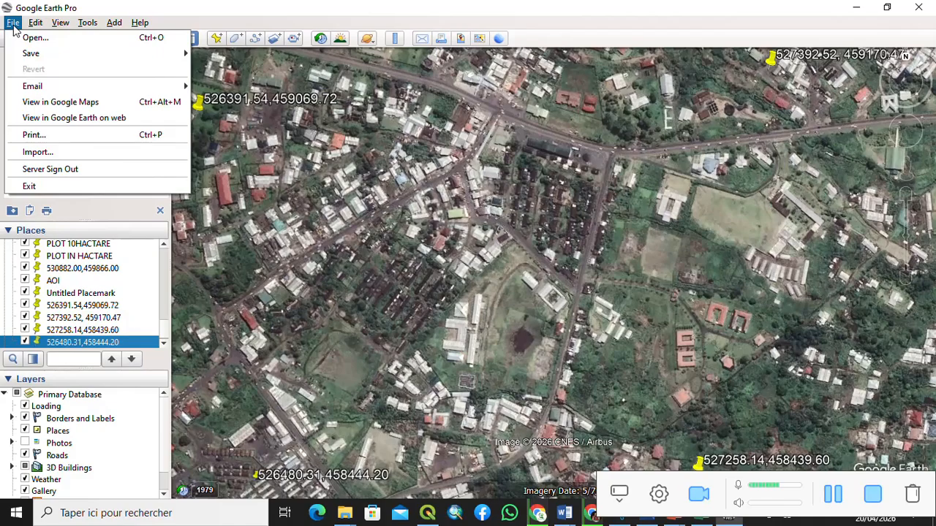
{"action": "mouse_move", "coordinate": [40, 52]}
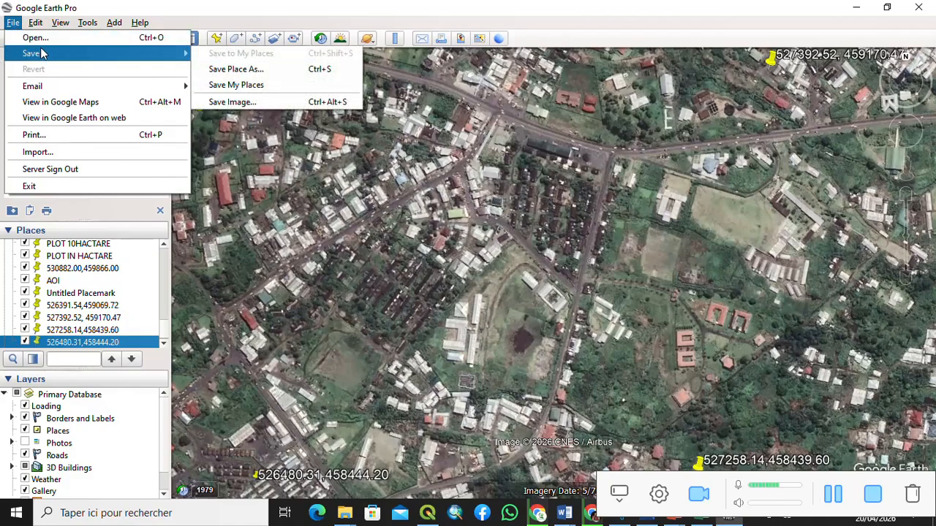
{"action": "left_click", "coordinate": [247, 102]}
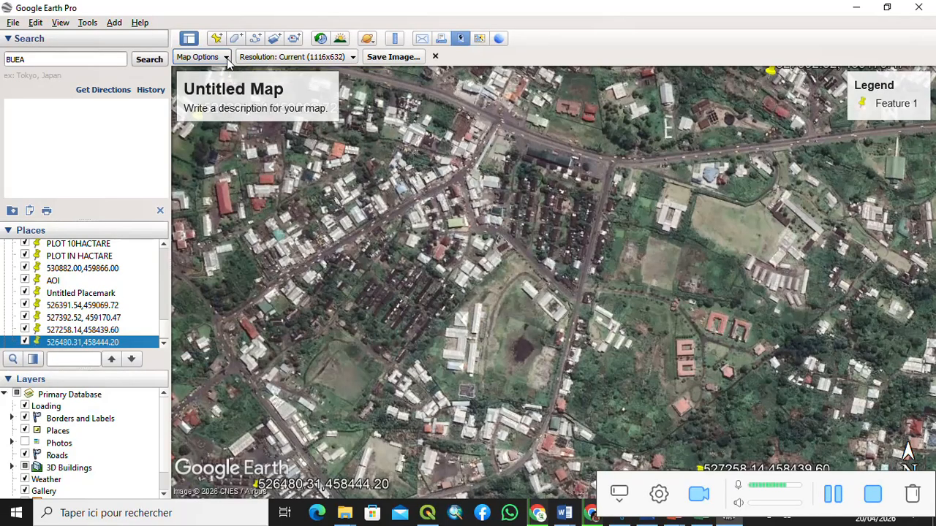
- Turn off the title and description, legend, scale and compass elements in the map options
{"action": "left_click", "coordinate": [226, 57]}
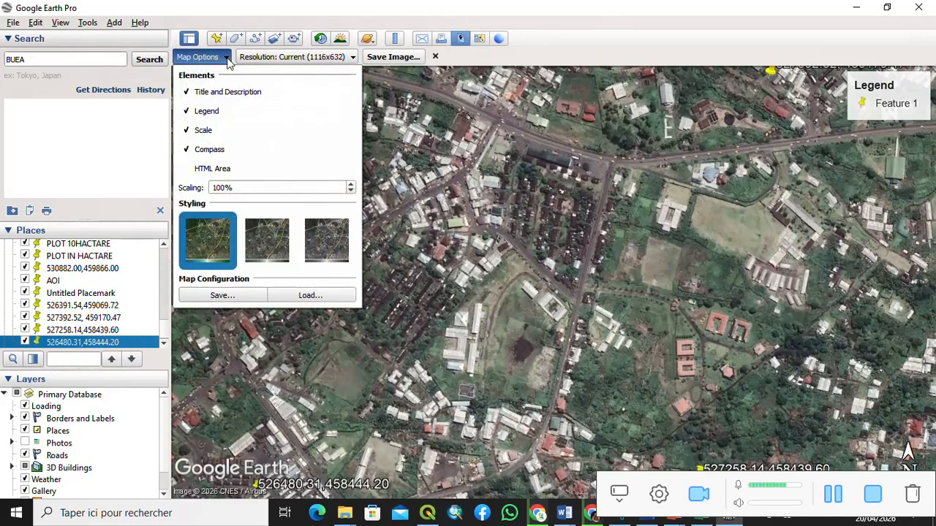
{"action": "left_click", "coordinate": [190, 93]}
{"action": "left_click", "coordinate": [190, 111]}
{"action": "left_click", "coordinate": [187, 130]}
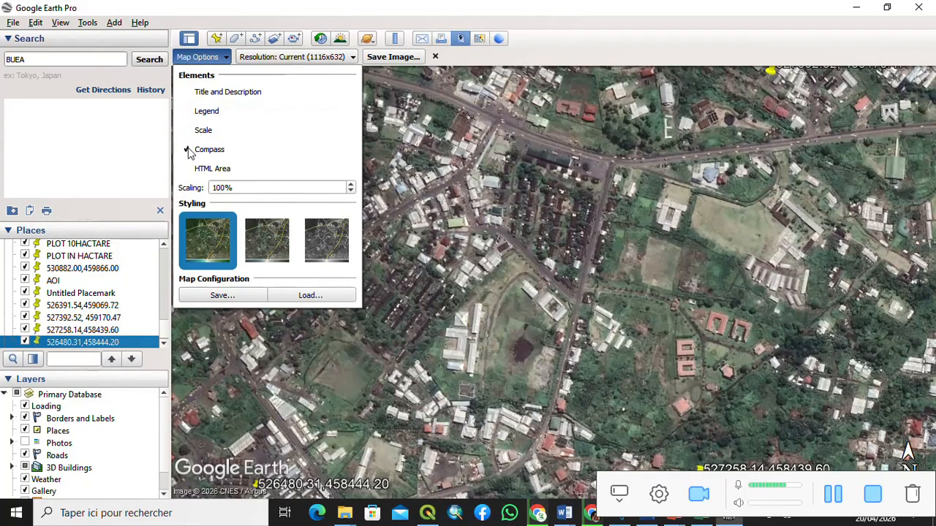
{"action": "left_click", "coordinate": [187, 149]}
{"action": "left_click", "coordinate": [234, 295]}
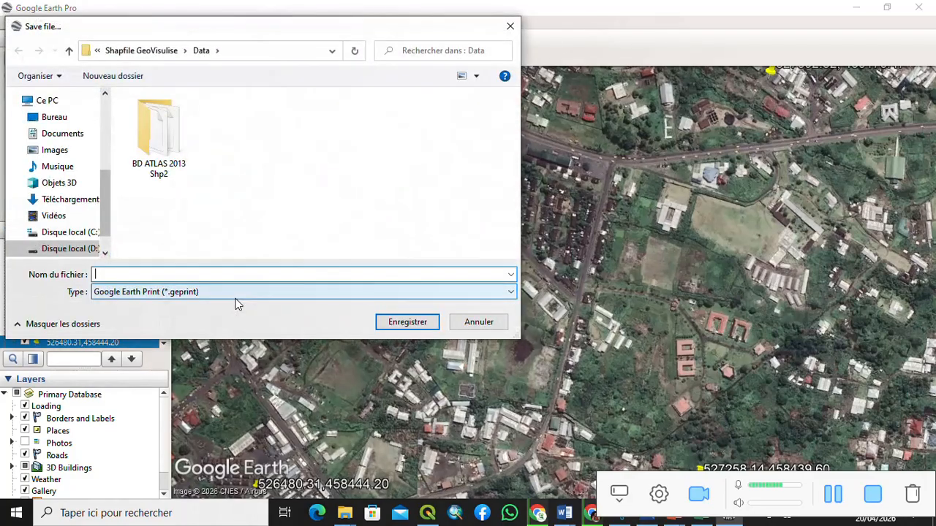
{"action": "left_click", "coordinate": [510, 25]}
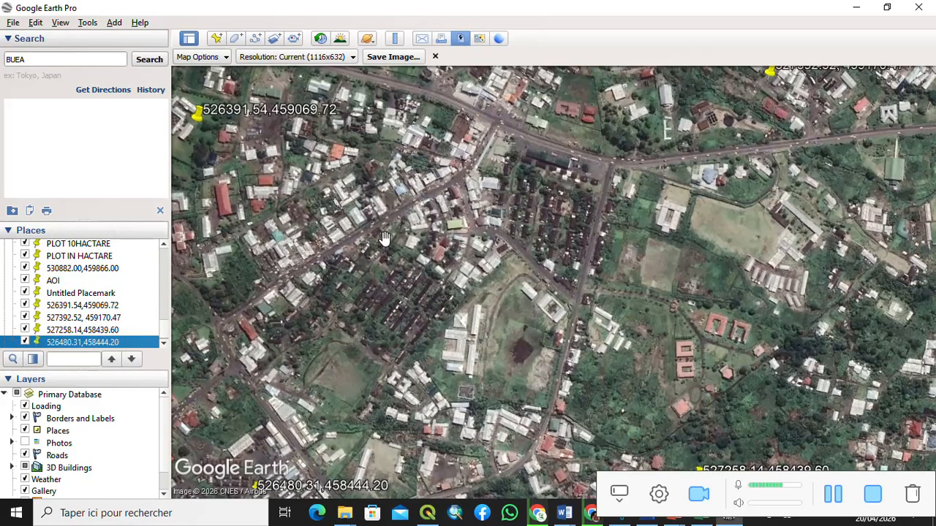
- Set the image resolution to Maximum (8192x4639)
{"action": "scroll", "coordinate": [384, 238], "scroll_direction": "down", "scroll_amount": 1}
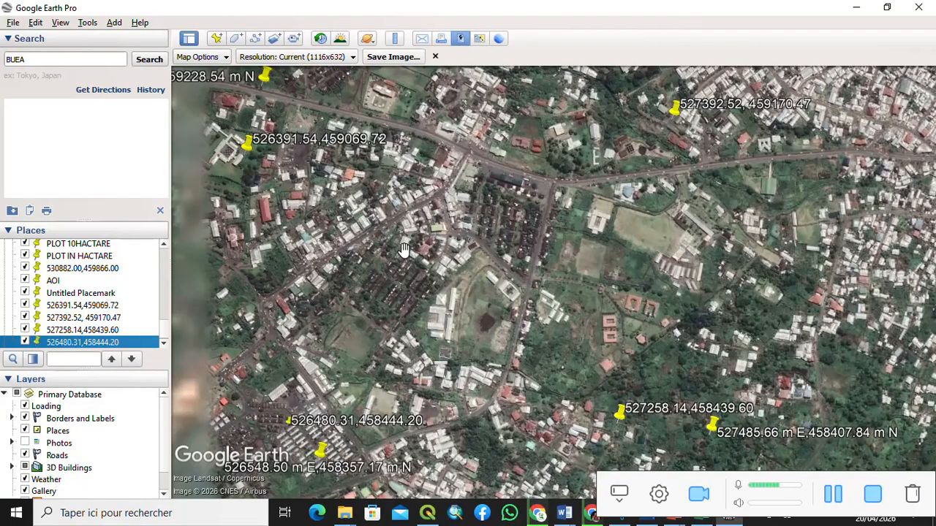
{"action": "scroll", "coordinate": [401, 250], "scroll_direction": "up", "scroll_amount": 1}
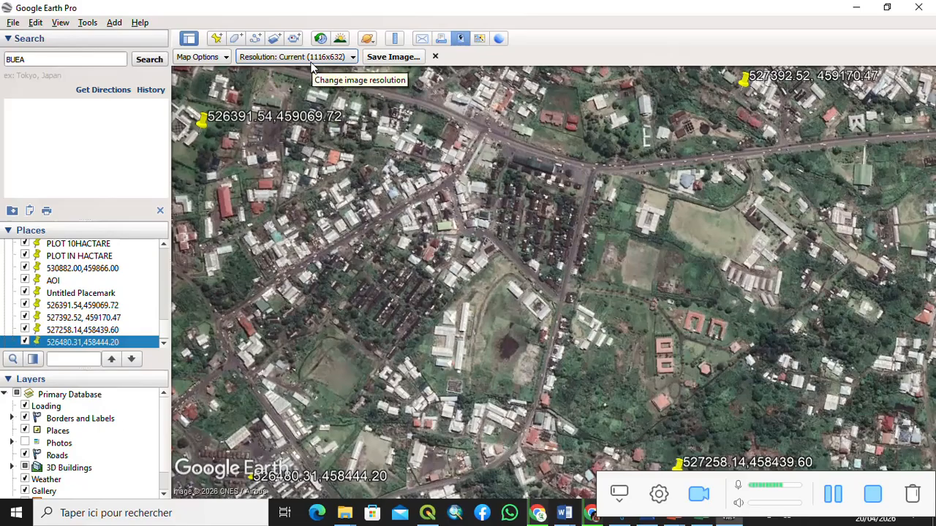
{"action": "left_click", "coordinate": [352, 57]}
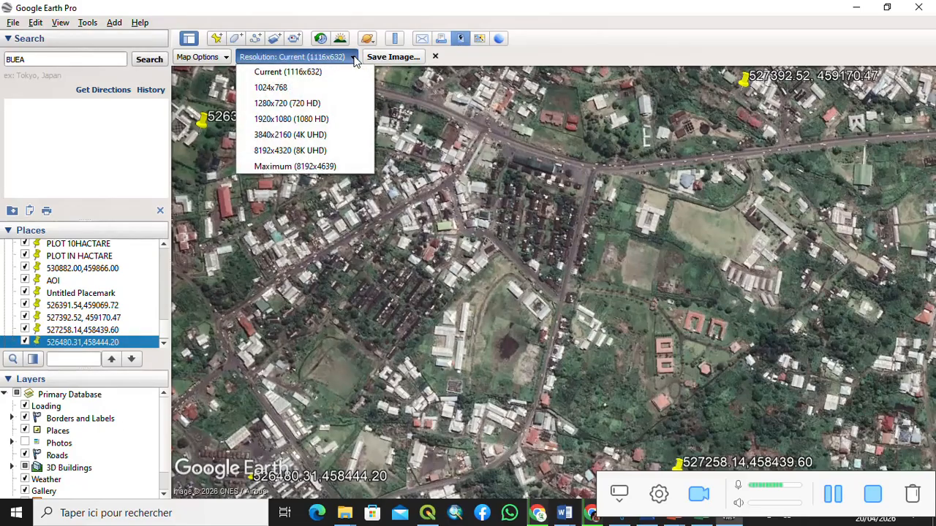
{"action": "left_click", "coordinate": [327, 168]}
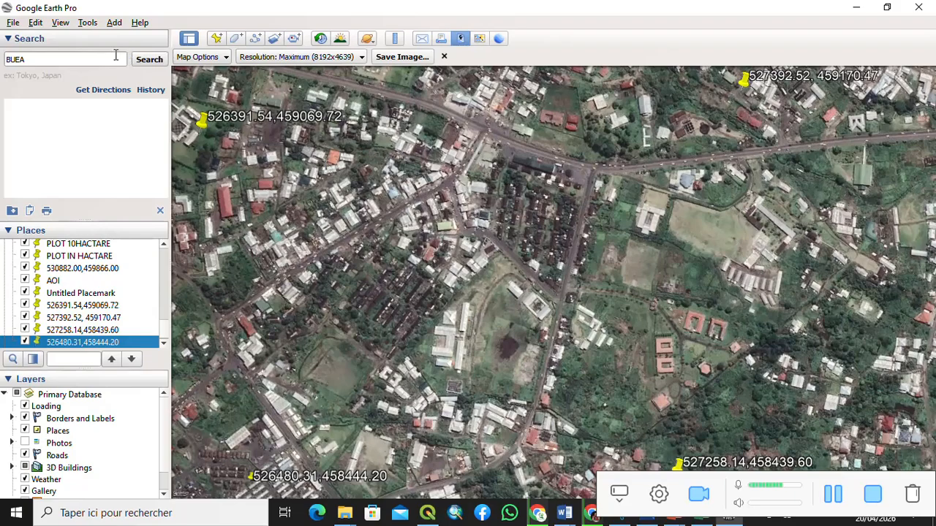
- Reset the view's tilt and compass once more before exporting
{"action": "left_click", "coordinate": [61, 23]}
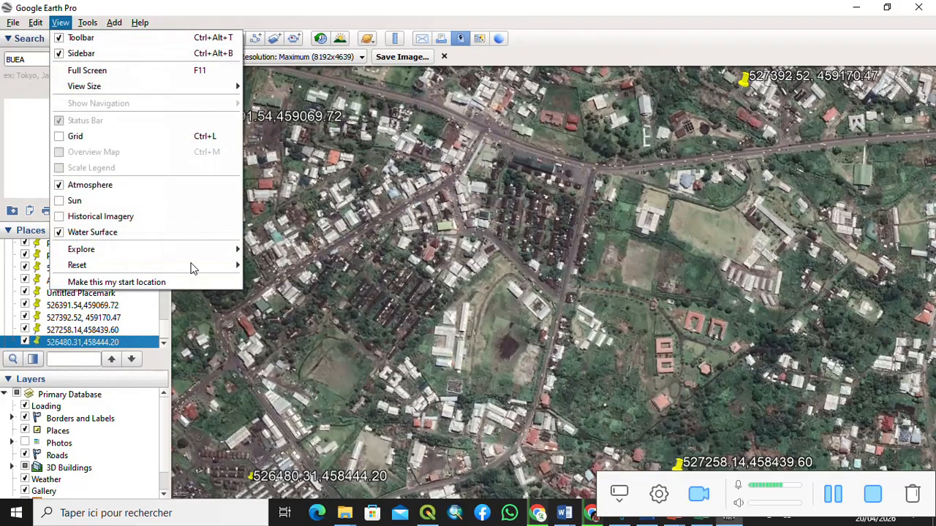
{"action": "mouse_move", "coordinate": [192, 265]}
{"action": "left_click", "coordinate": [289, 298]}
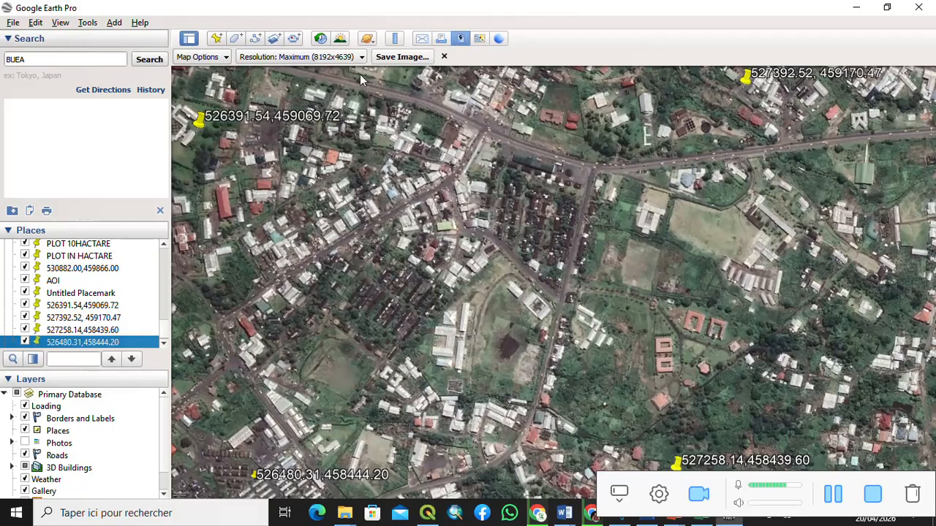
- Save the map view as a JPEG image named Buea AOI in the Data folder
{"action": "left_click", "coordinate": [401, 61]}
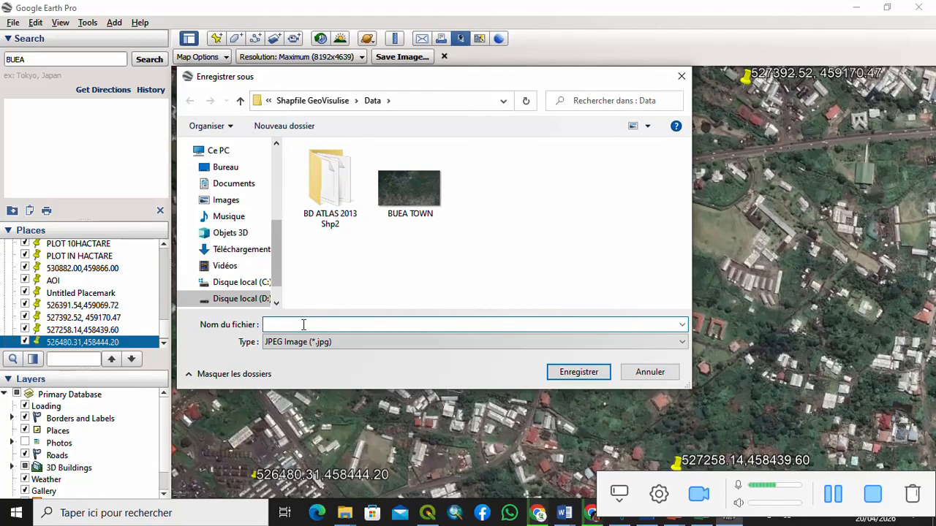
{"action": "type", "text": "Bu"}
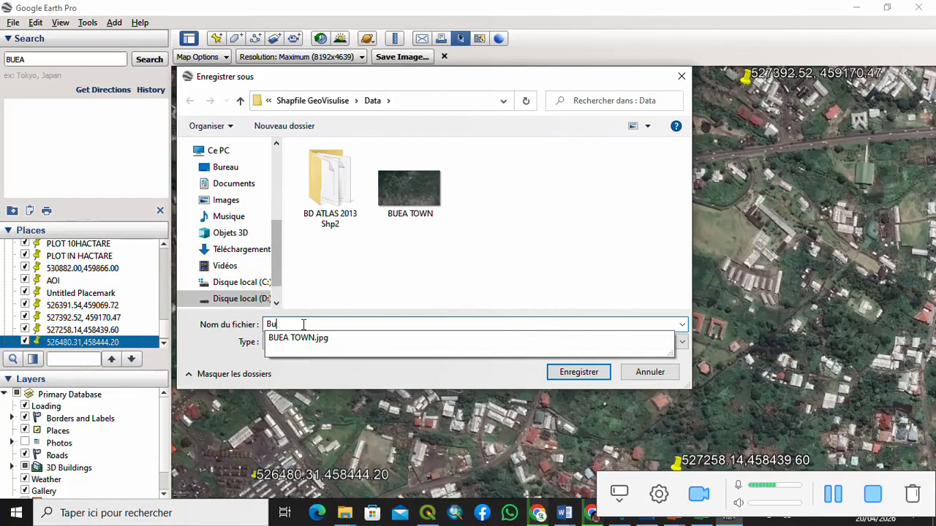
{"action": "type", "text": "a"}
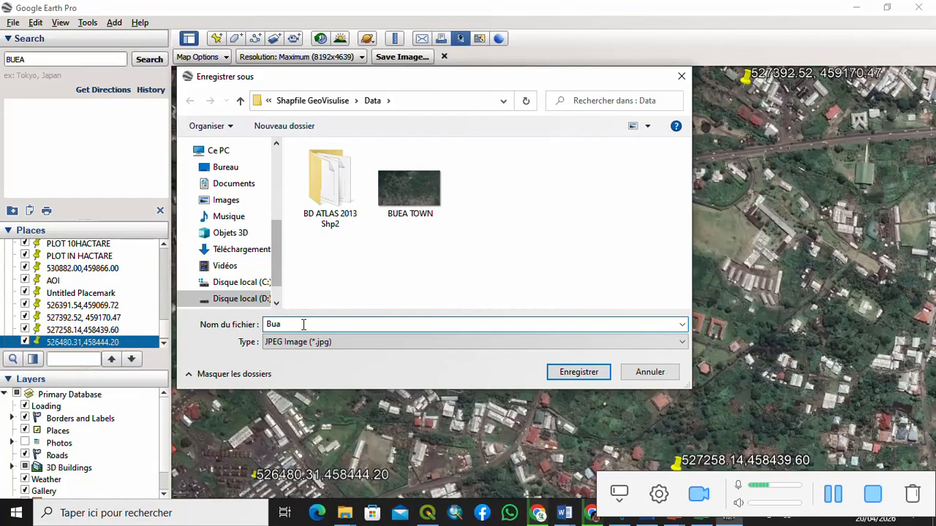
{"action": "key", "text": "BackSpace"}
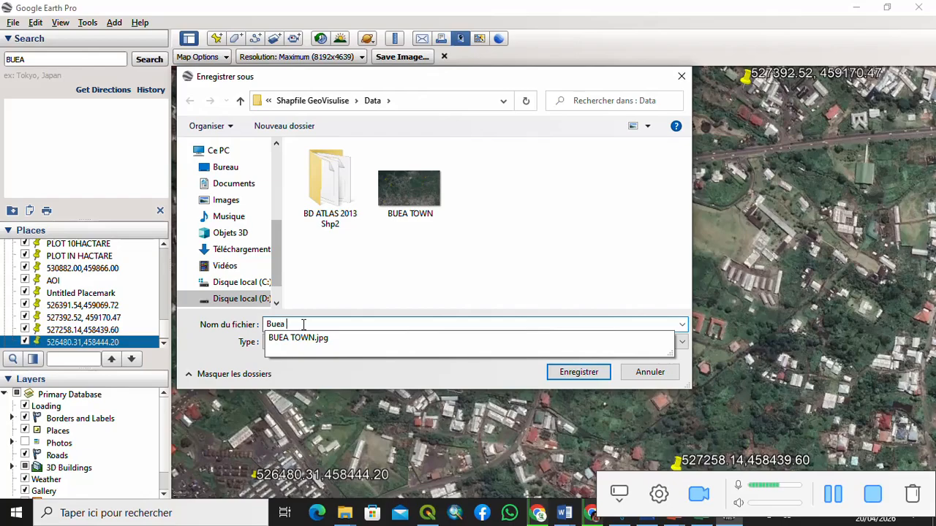
{"action": "type", "text": "AO"}
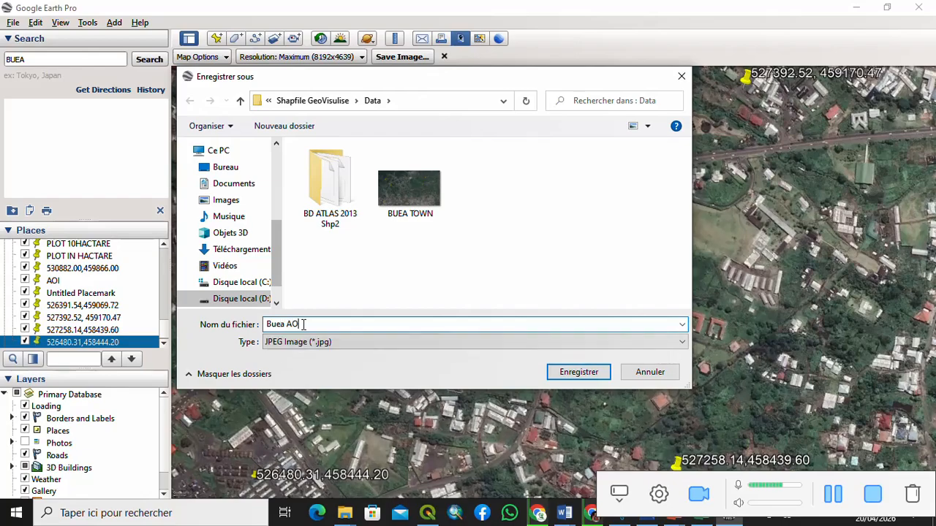
{"action": "type", "text": "I"}
{"action": "left_click", "coordinate": [573, 373]}
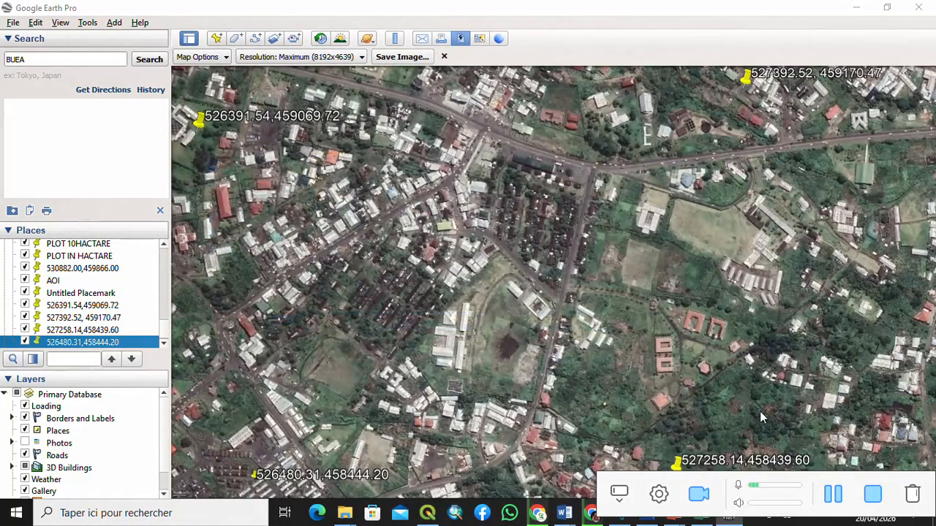